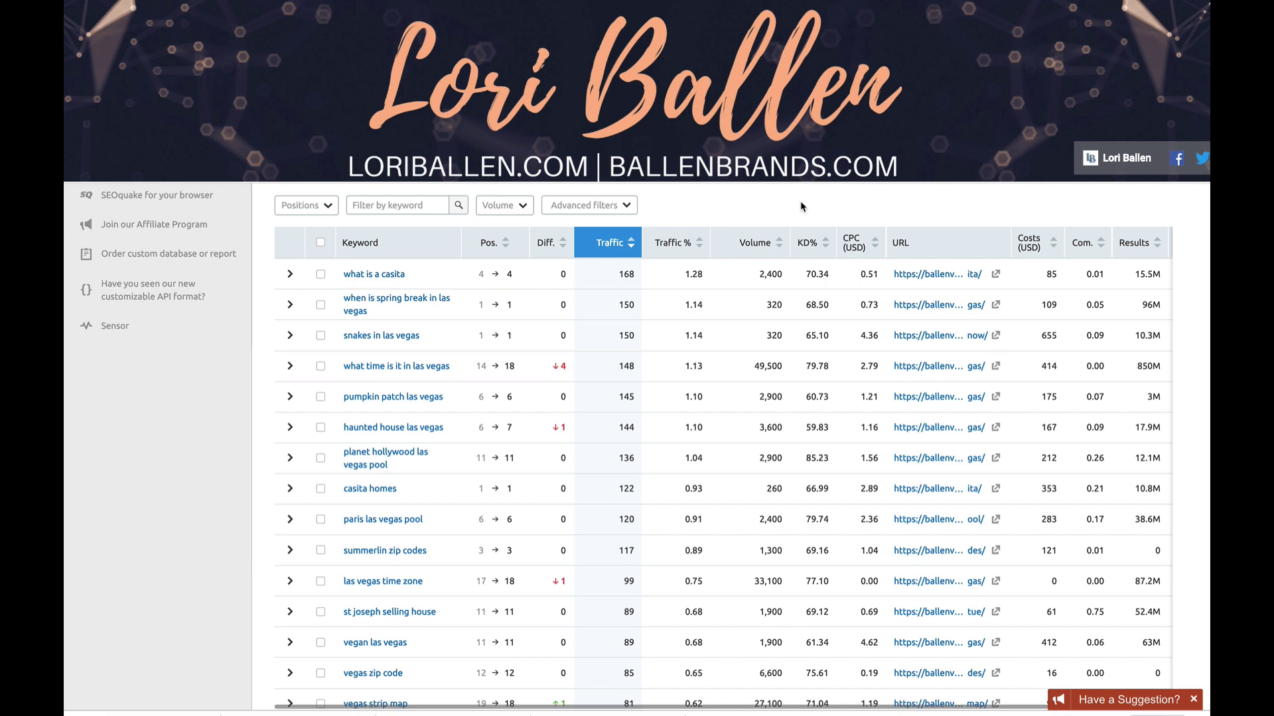
Scroll back to the top of the ballenvegas.com Organic Research positions report
scroll(801, 206, up, 10)
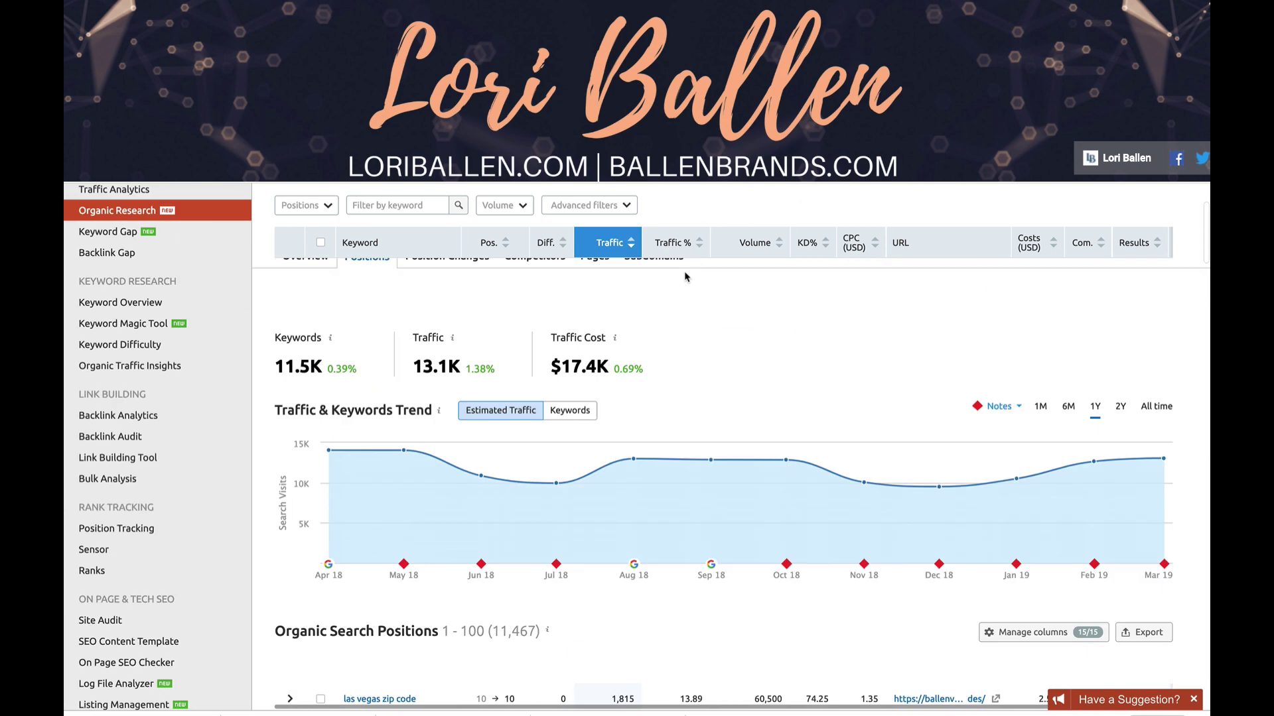
Open the ballenvegas.com Domain Overview from the Dashboard and scroll down to Top Organic Keywords
click(175, 205)
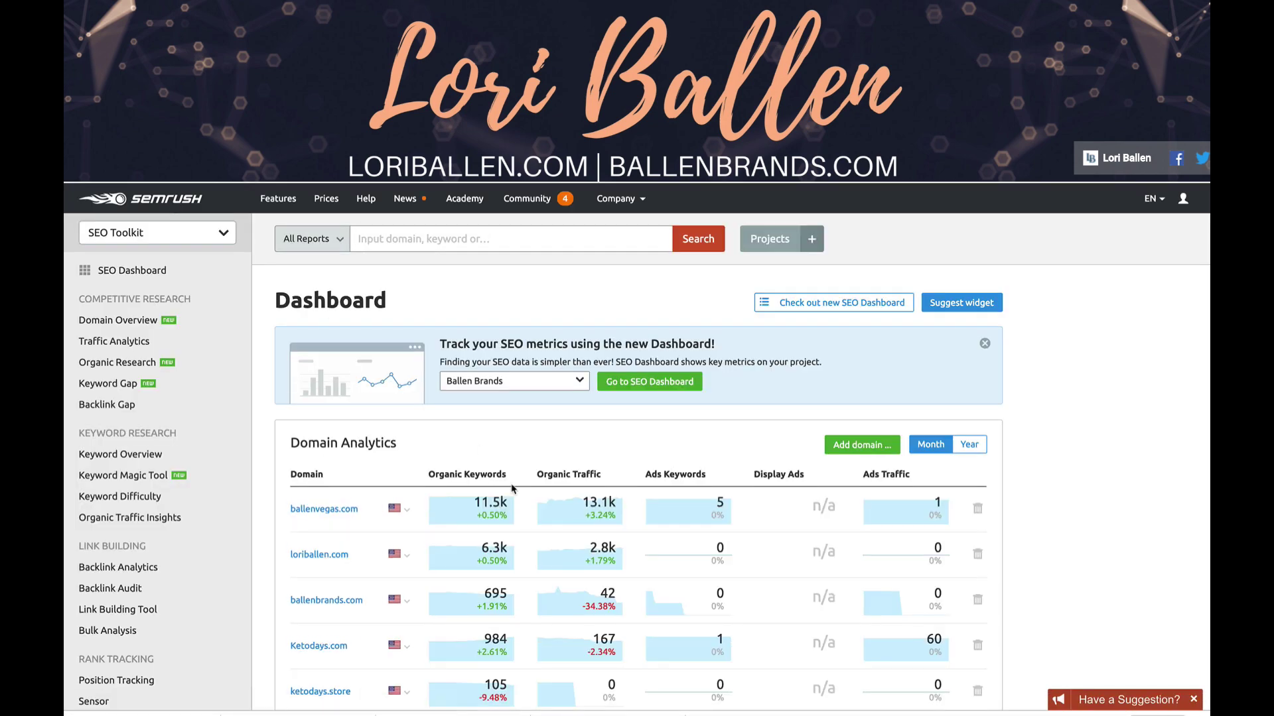
click(338, 512)
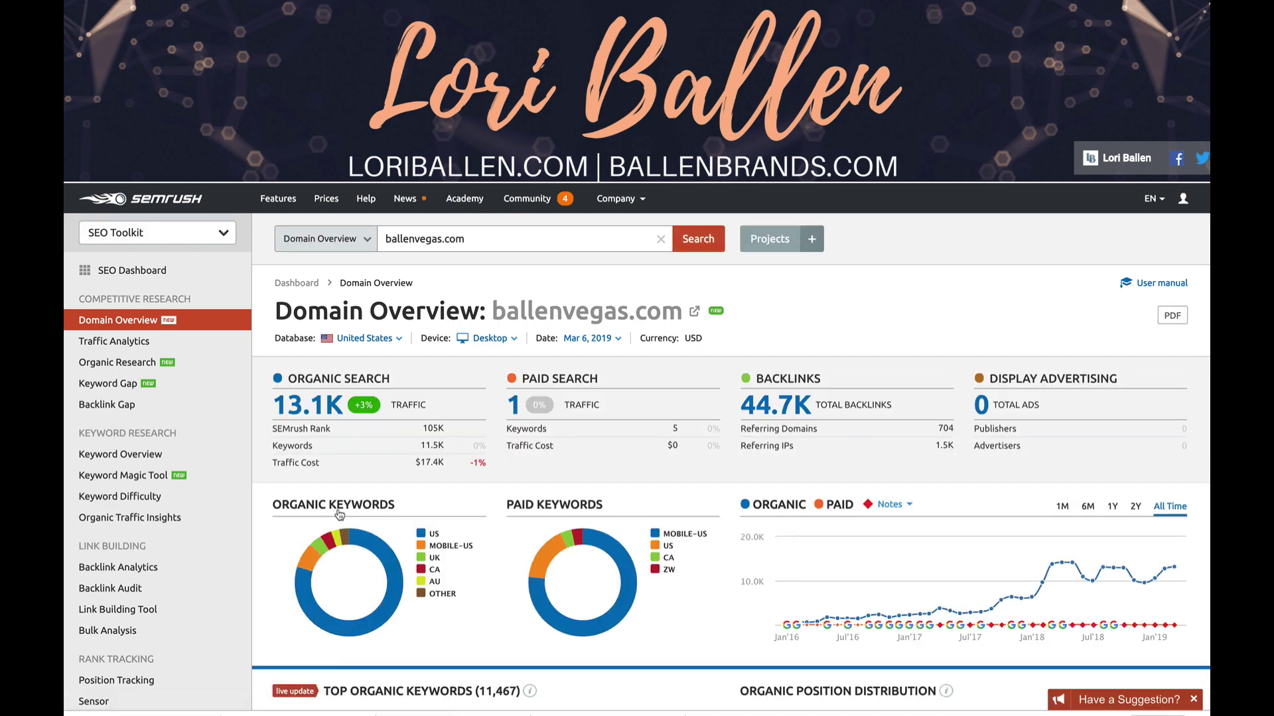
scroll(340, 514, down, 3)
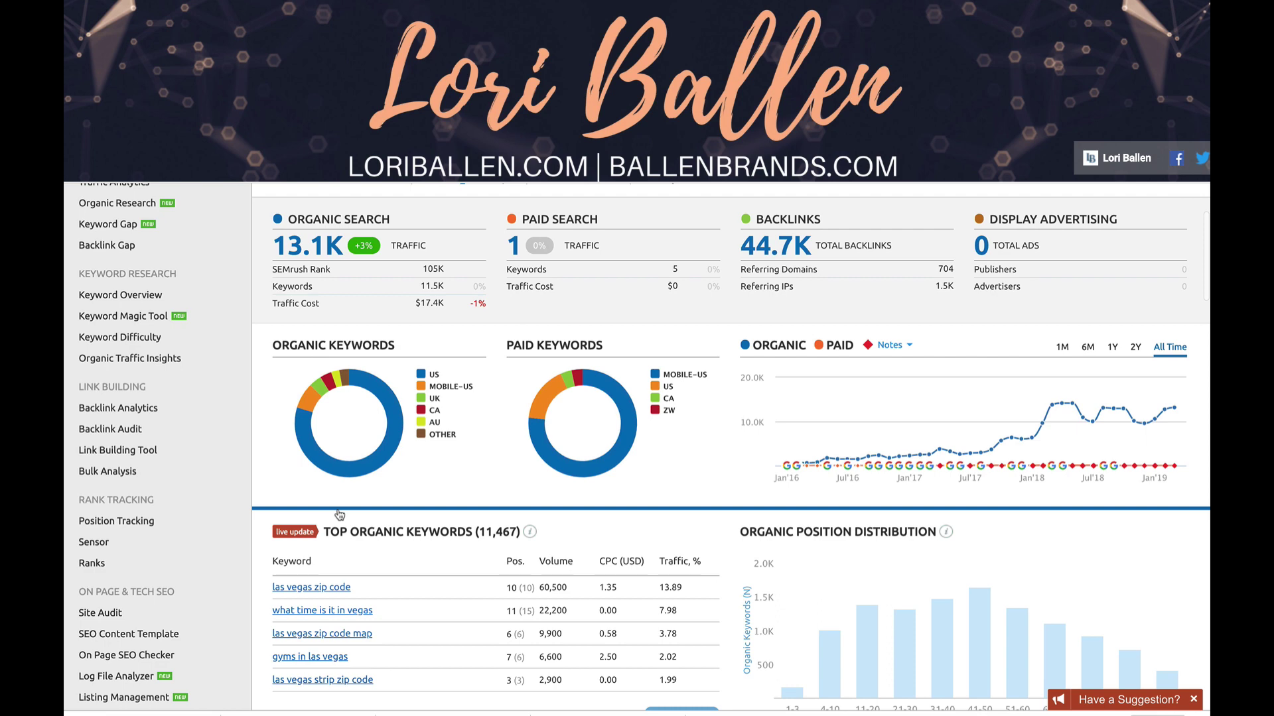
scroll(341, 504, down, 2)
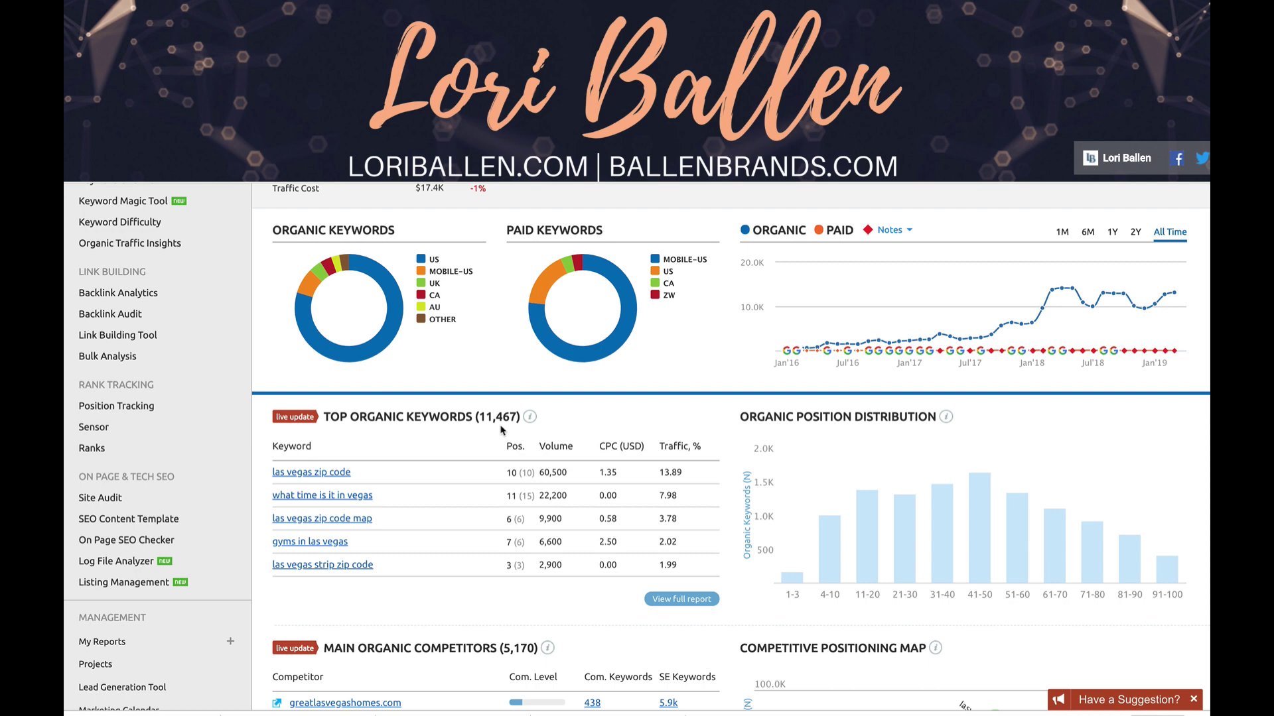
Open the full ballenvegas.com organic keywords report, dismiss the trend tip, and show Position Changes
click(674, 601)
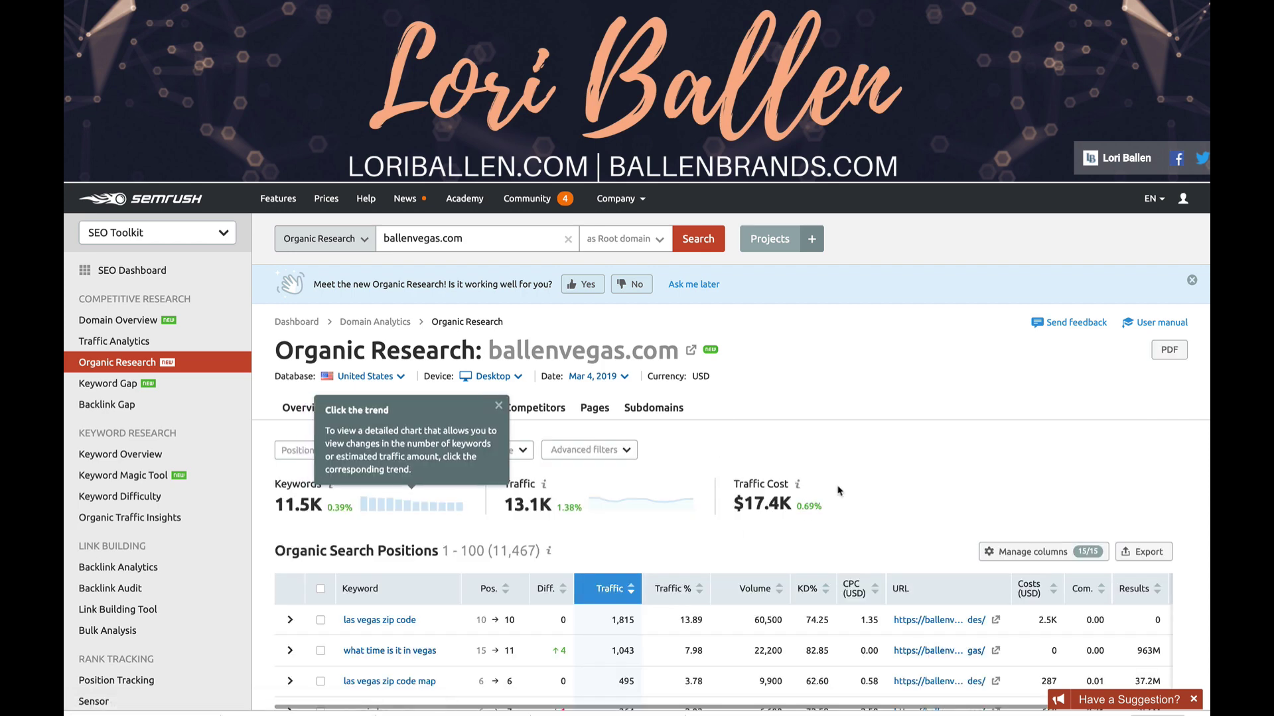
click(499, 405)
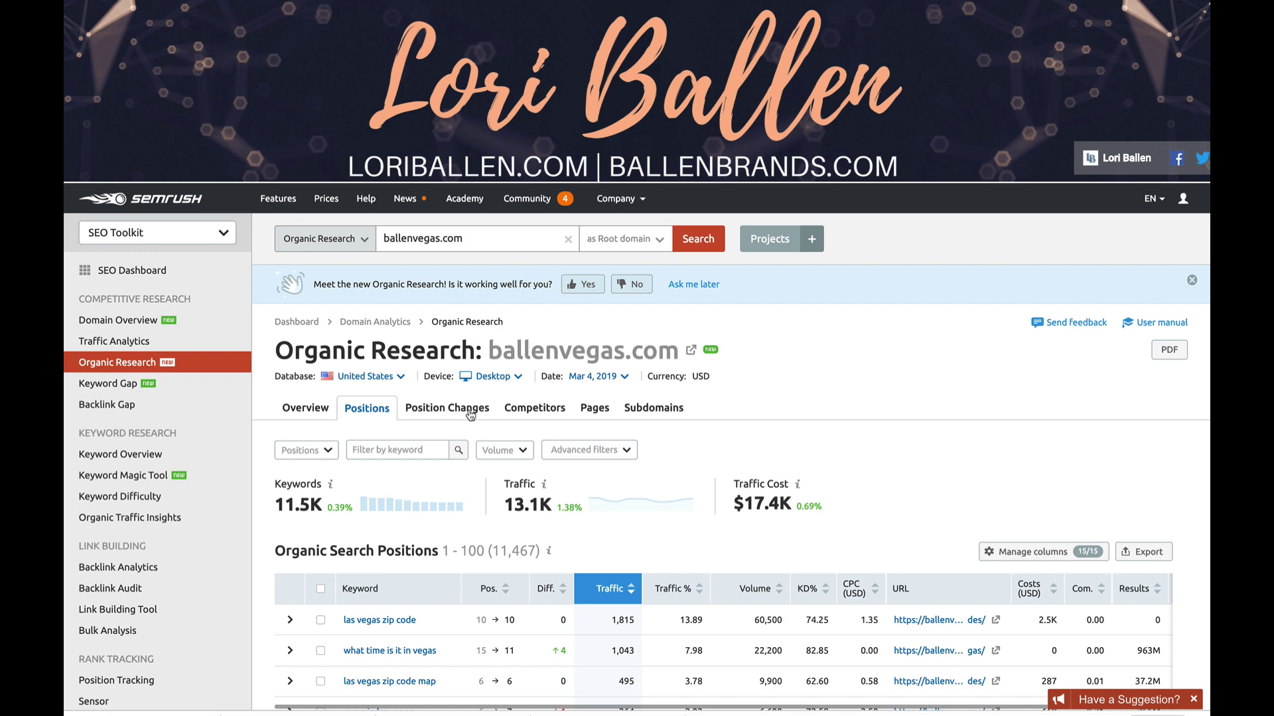
click(470, 411)
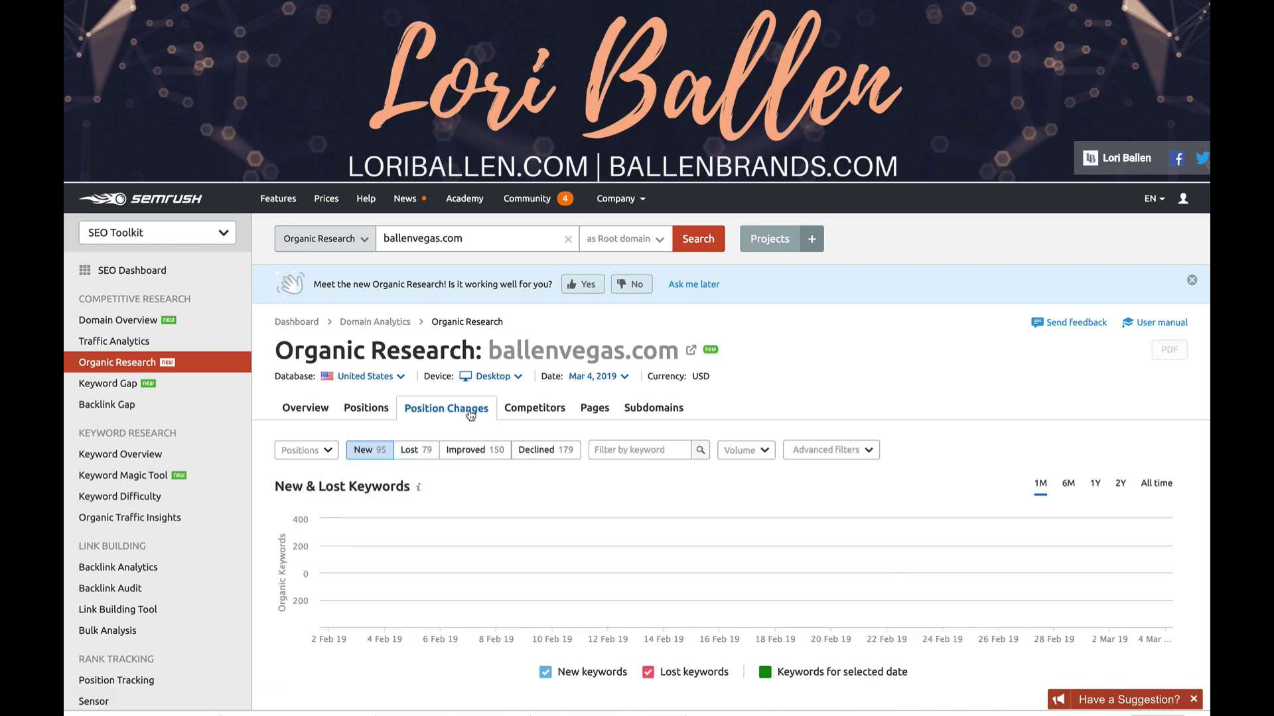
scroll(470, 415, down, 4)
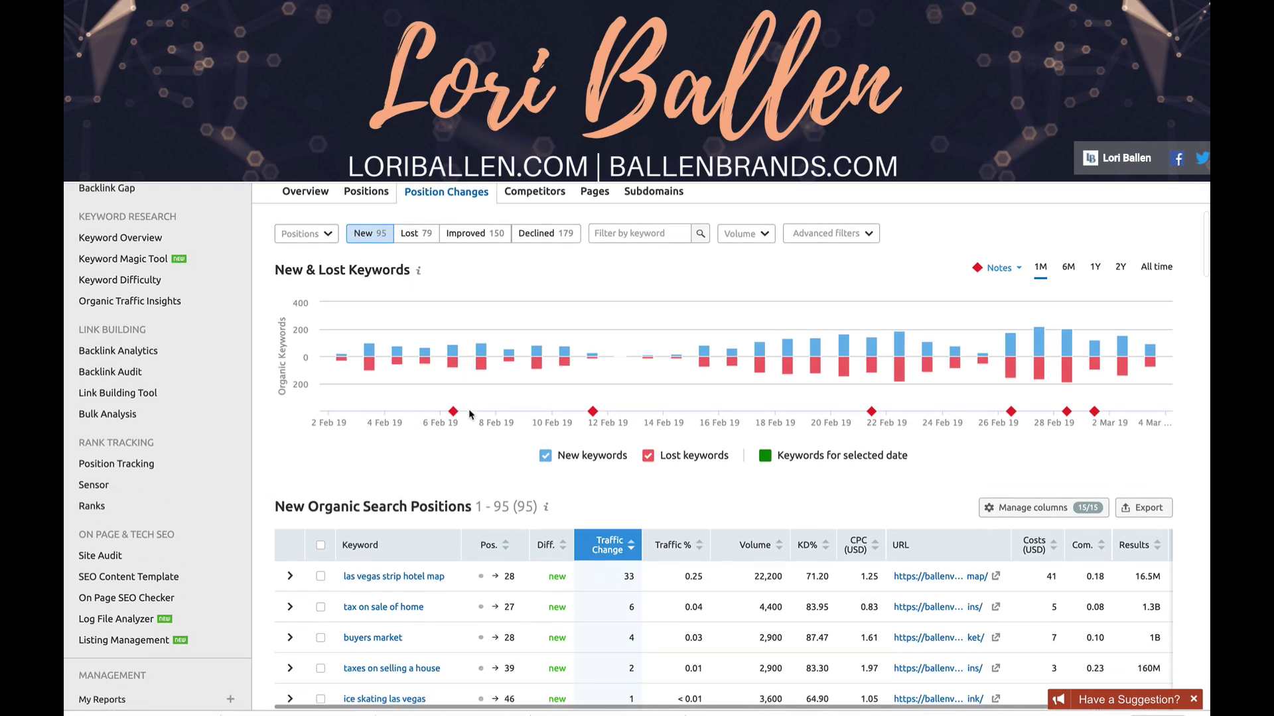
scroll(469, 415, down, 3)
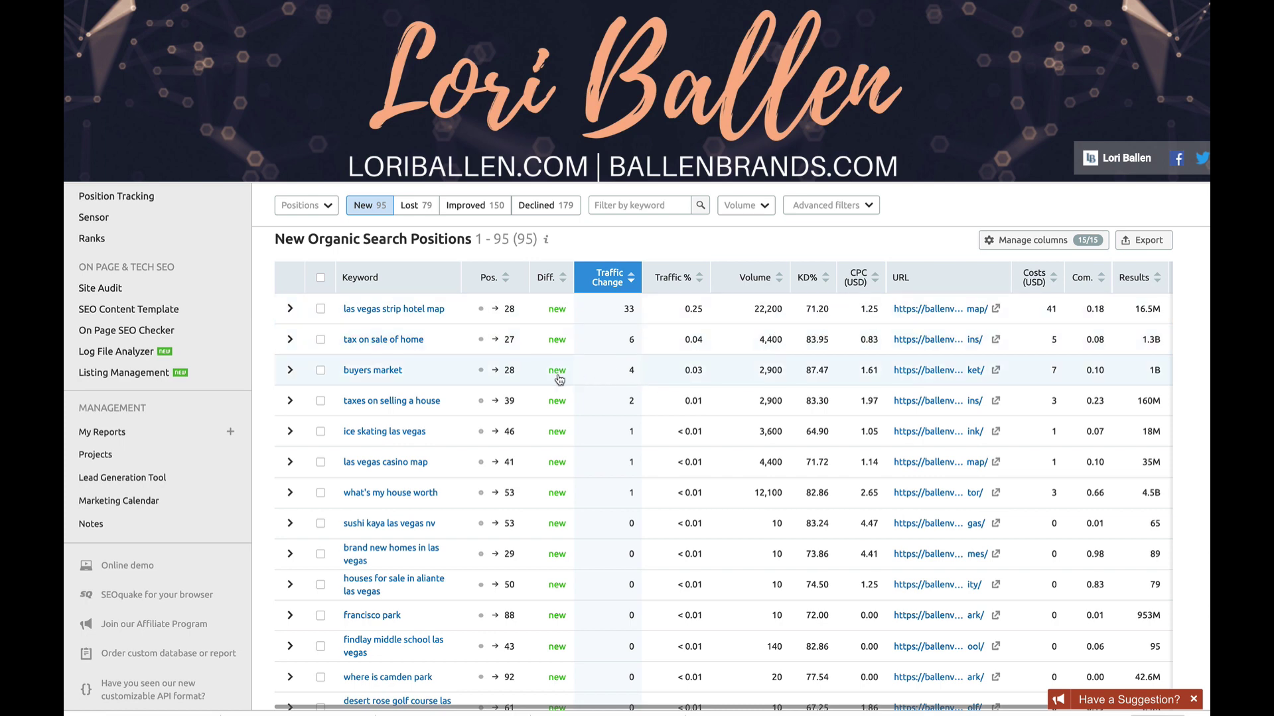
scroll(511, 370, down, 1)
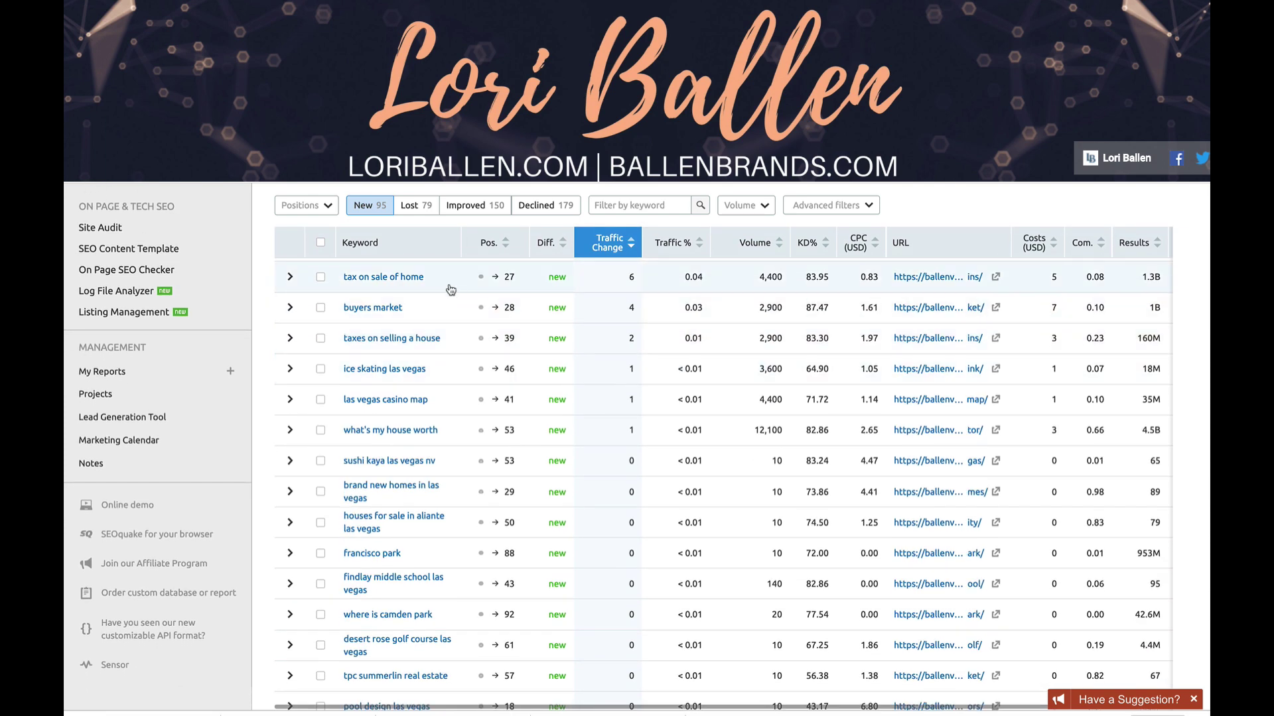
scroll(450, 290, down, 1)
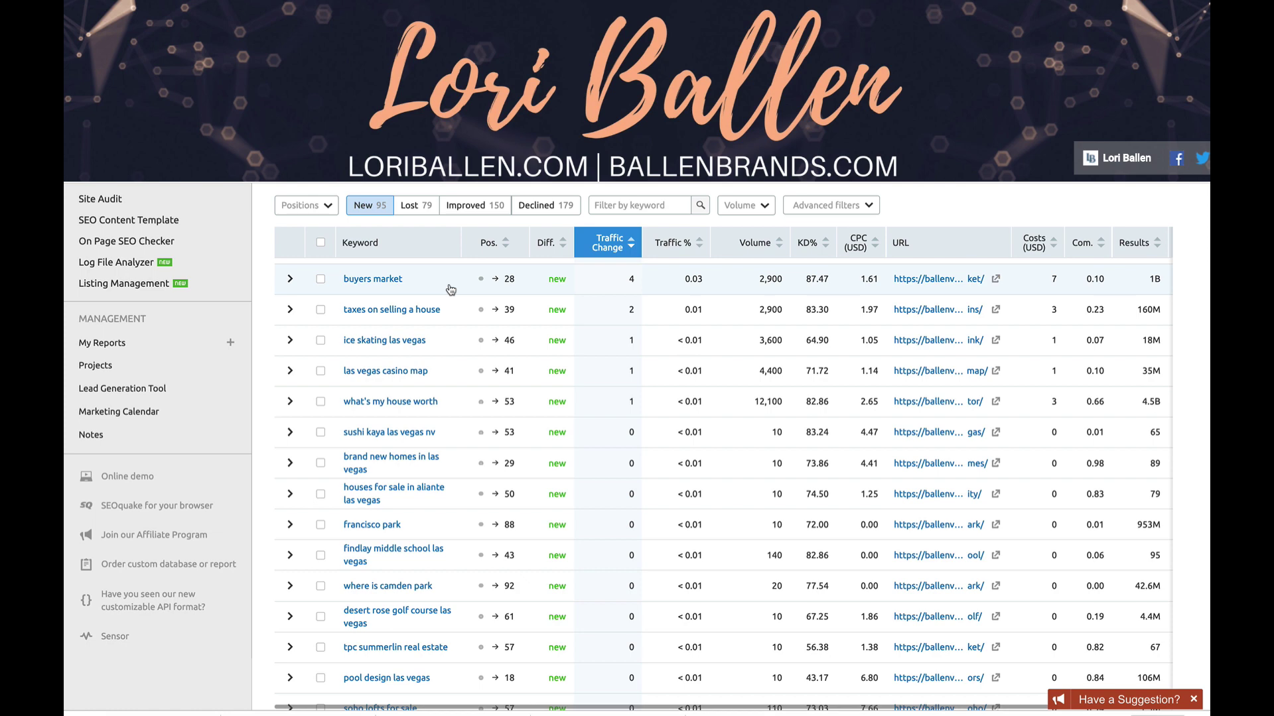
scroll(450, 290, down, 1)
scroll(449, 296, up, 2)
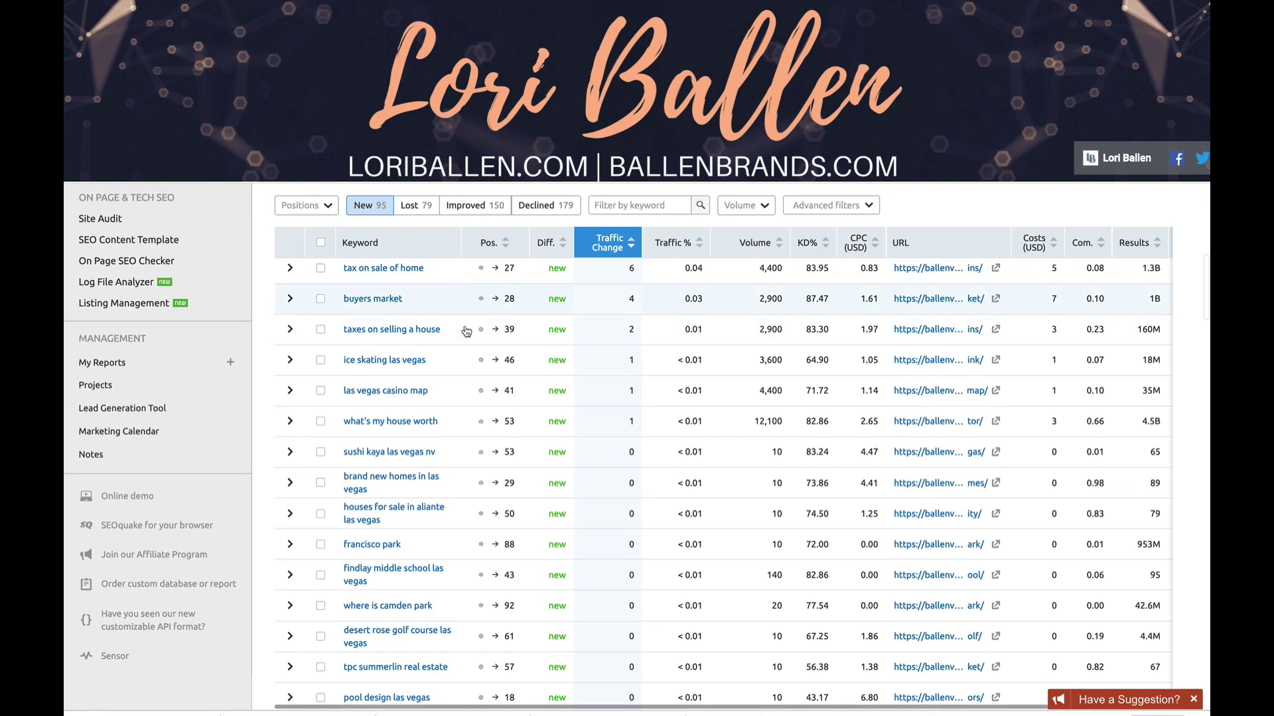
scroll(507, 419, down, 4)
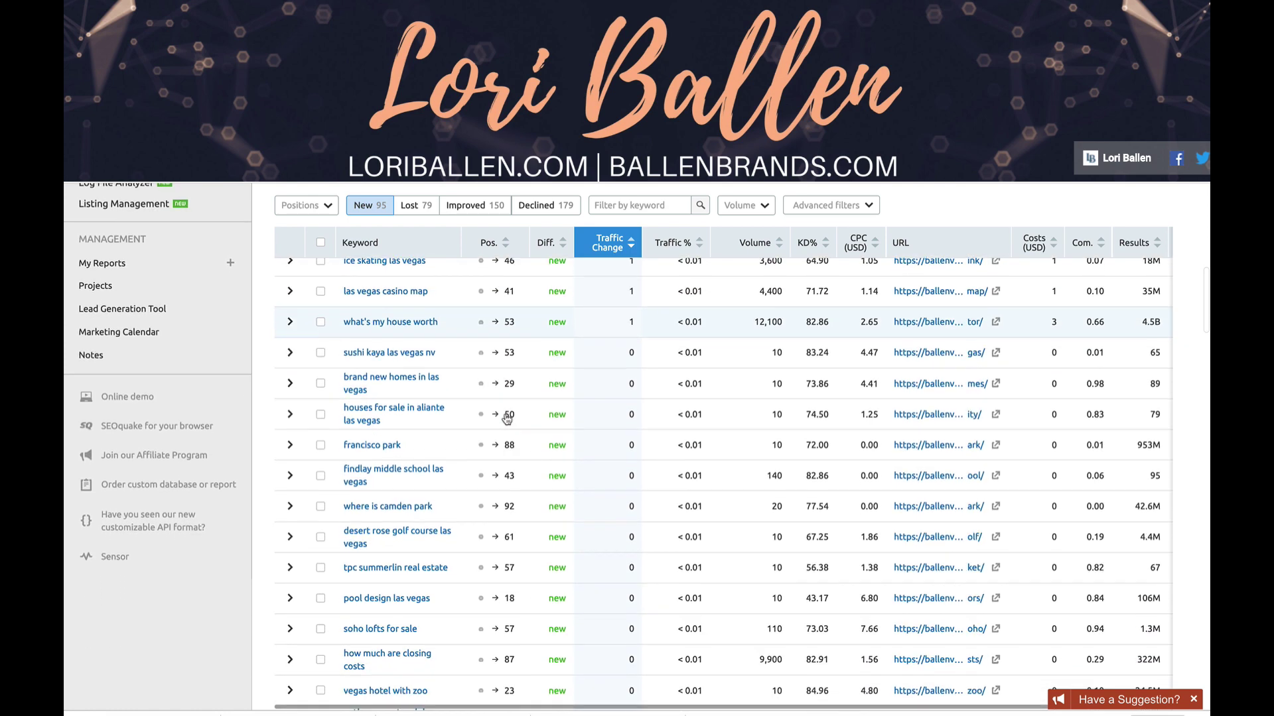
scroll(506, 420, up, 4)
scroll(729, 526, down, 2)
scroll(779, 527, down, 5)
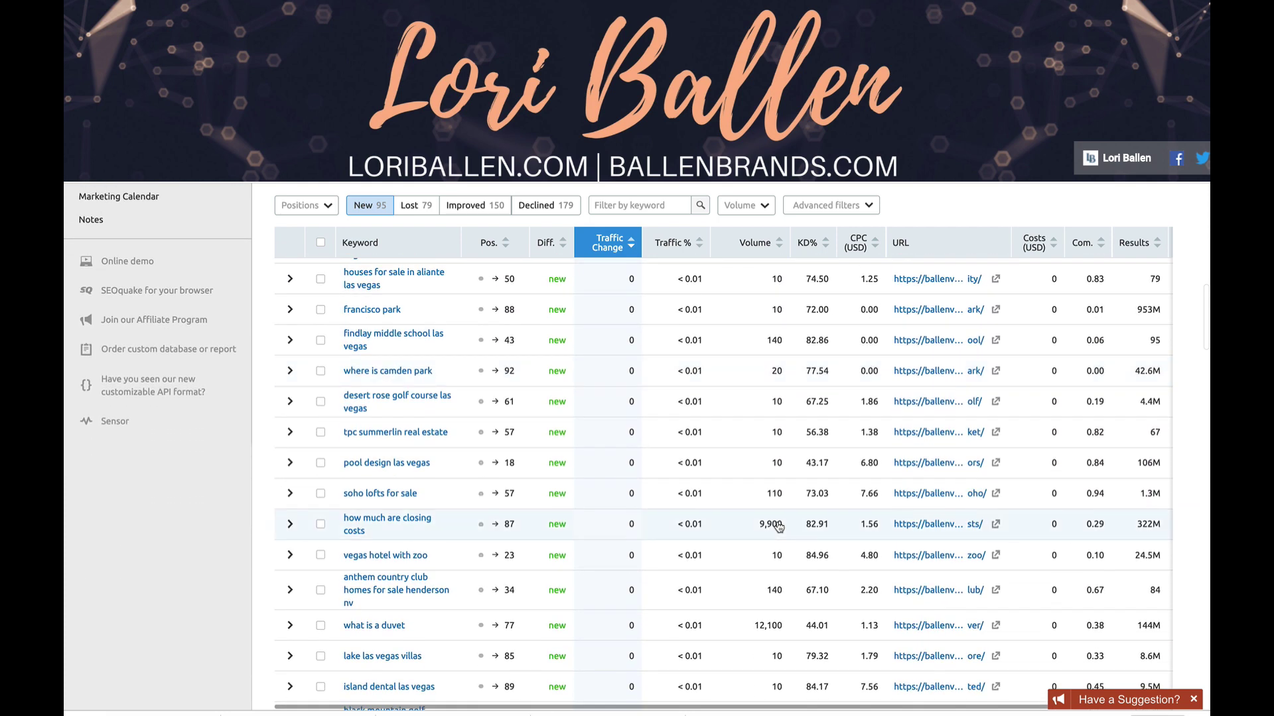
scroll(778, 526, down, 4)
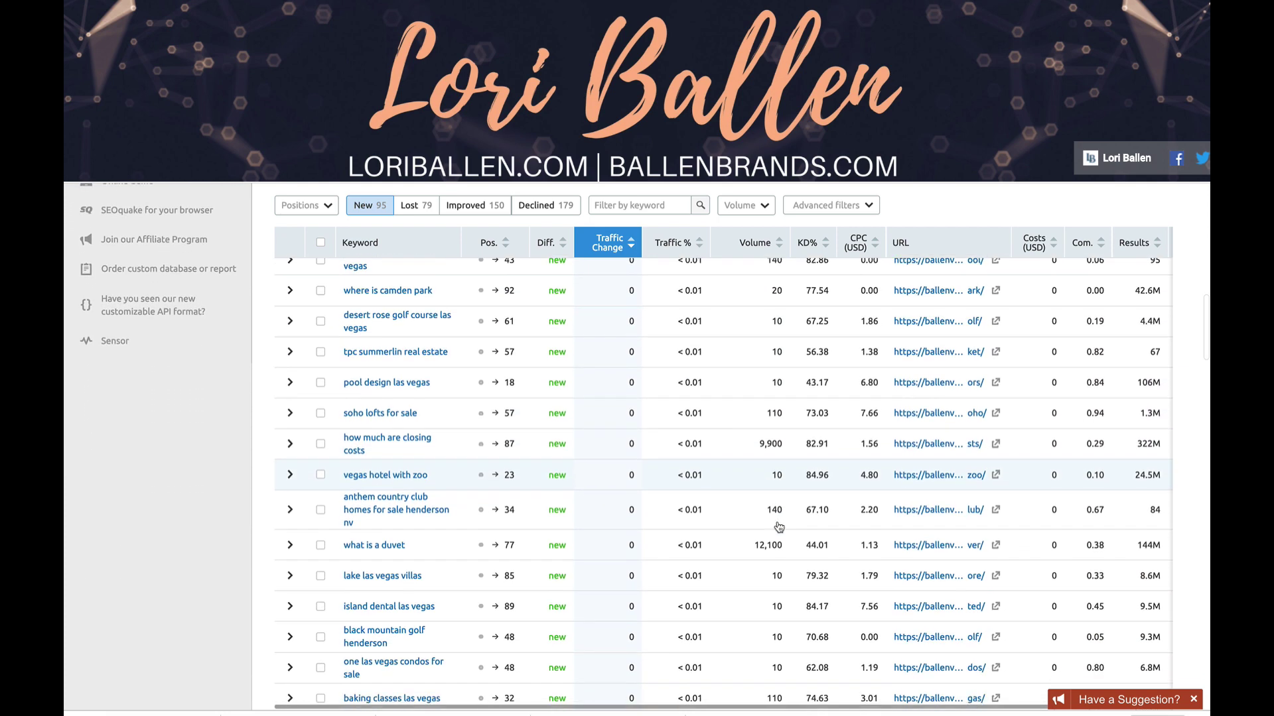
scroll(779, 527, down, 3)
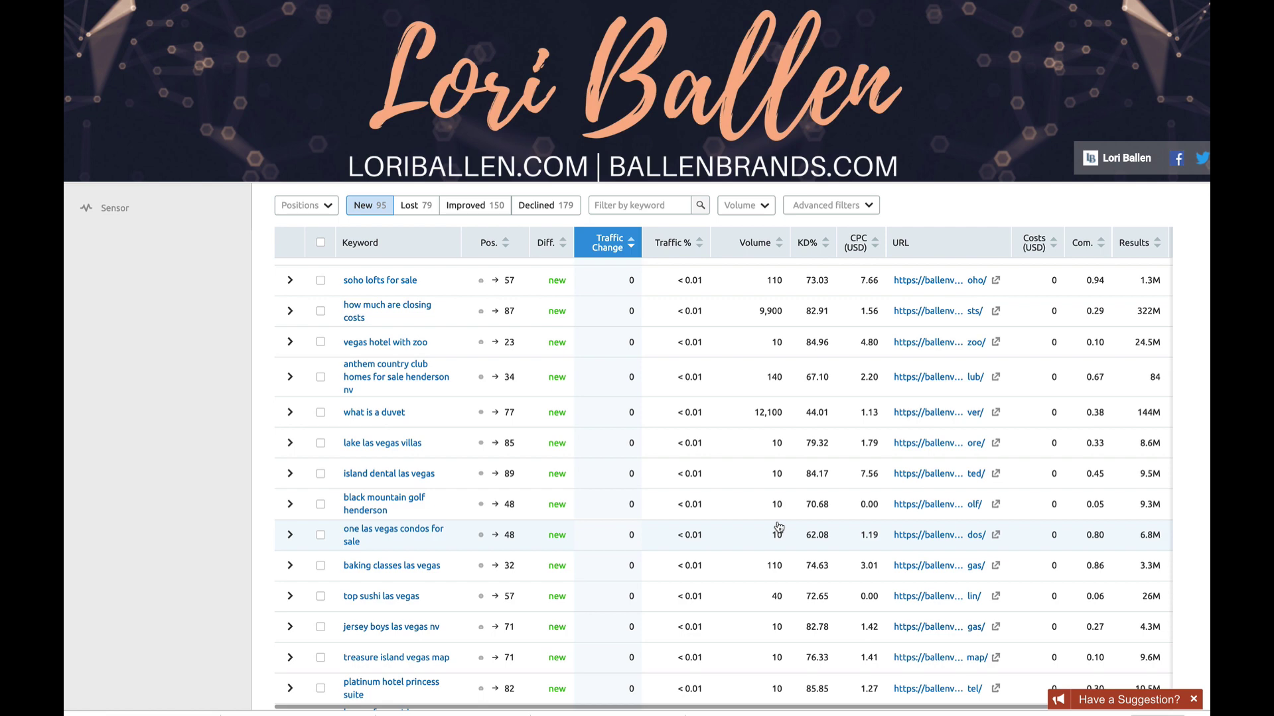
scroll(779, 527, up, 10)
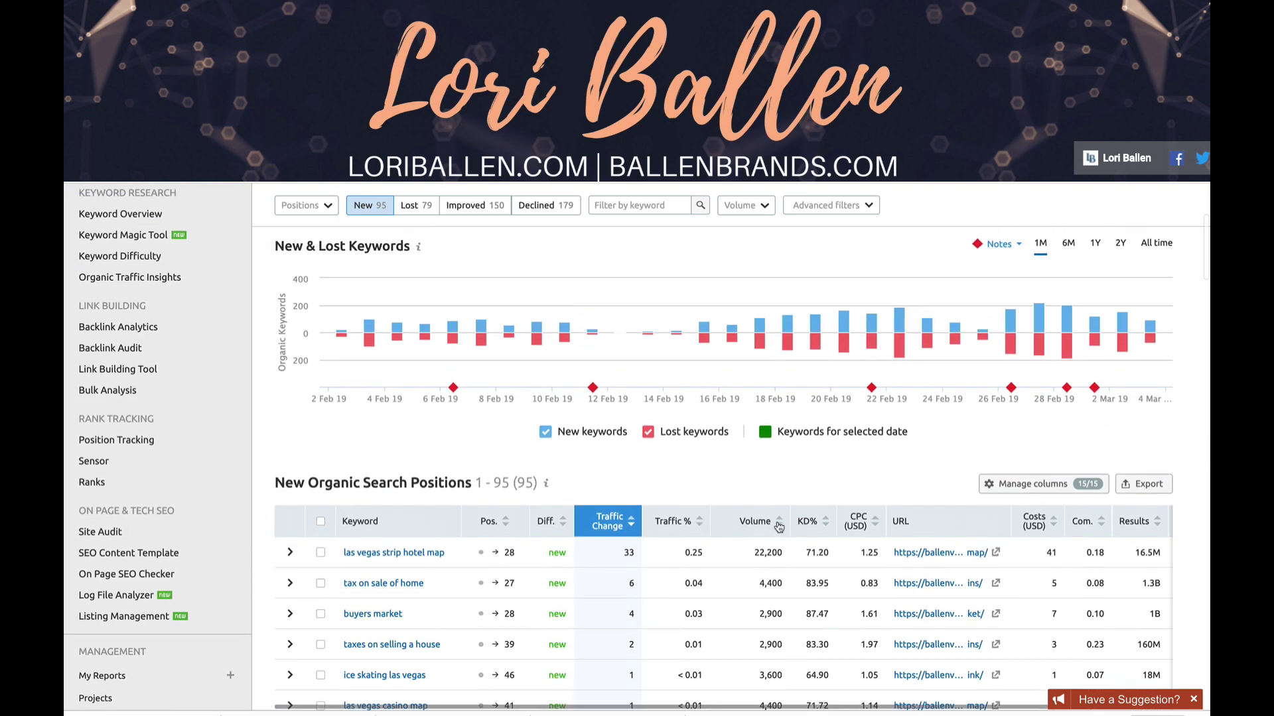
scroll(777, 526, up, 1)
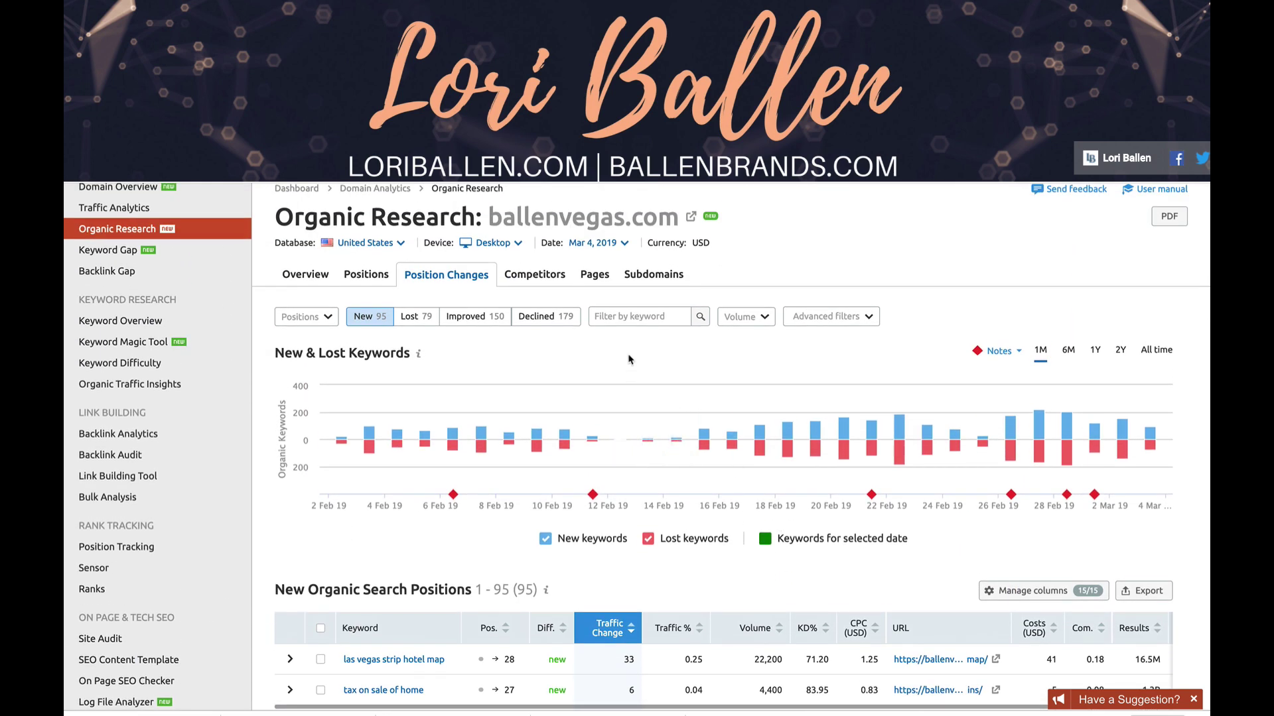
scroll(676, 412, down, 1)
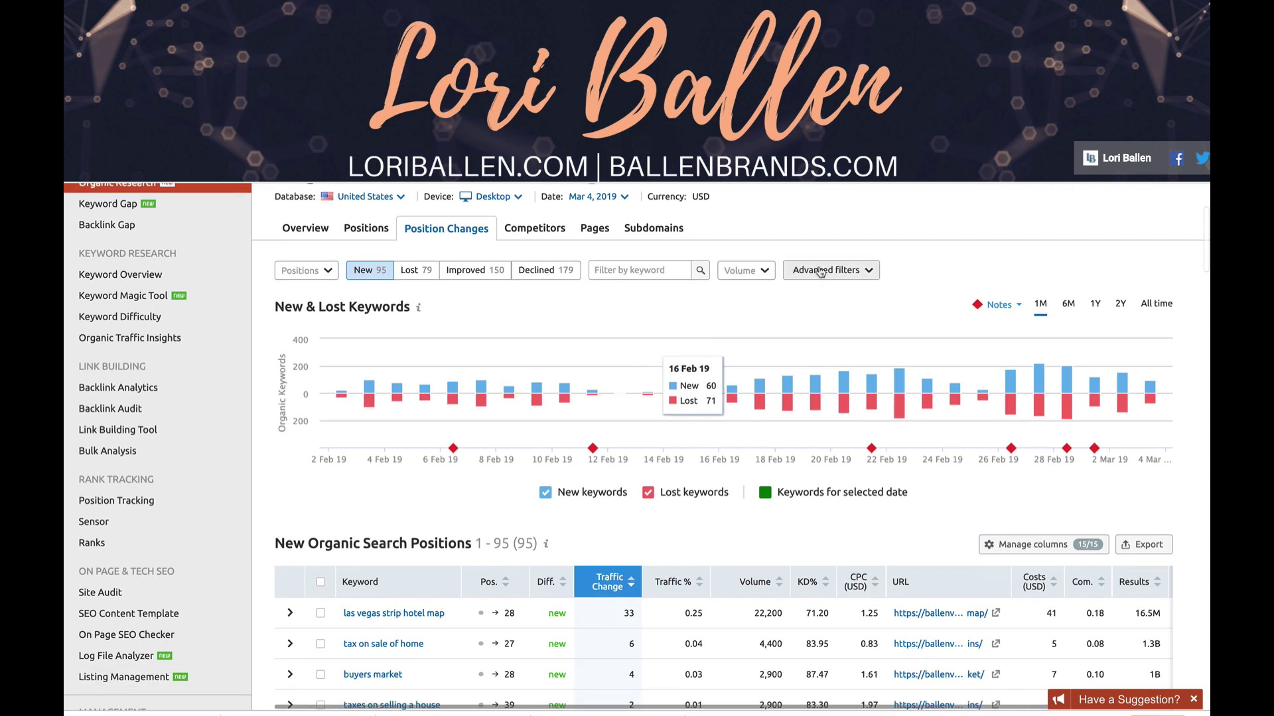
Look through the Advanced filters' include/exclude and field options, then close the panel without applying them
click(821, 271)
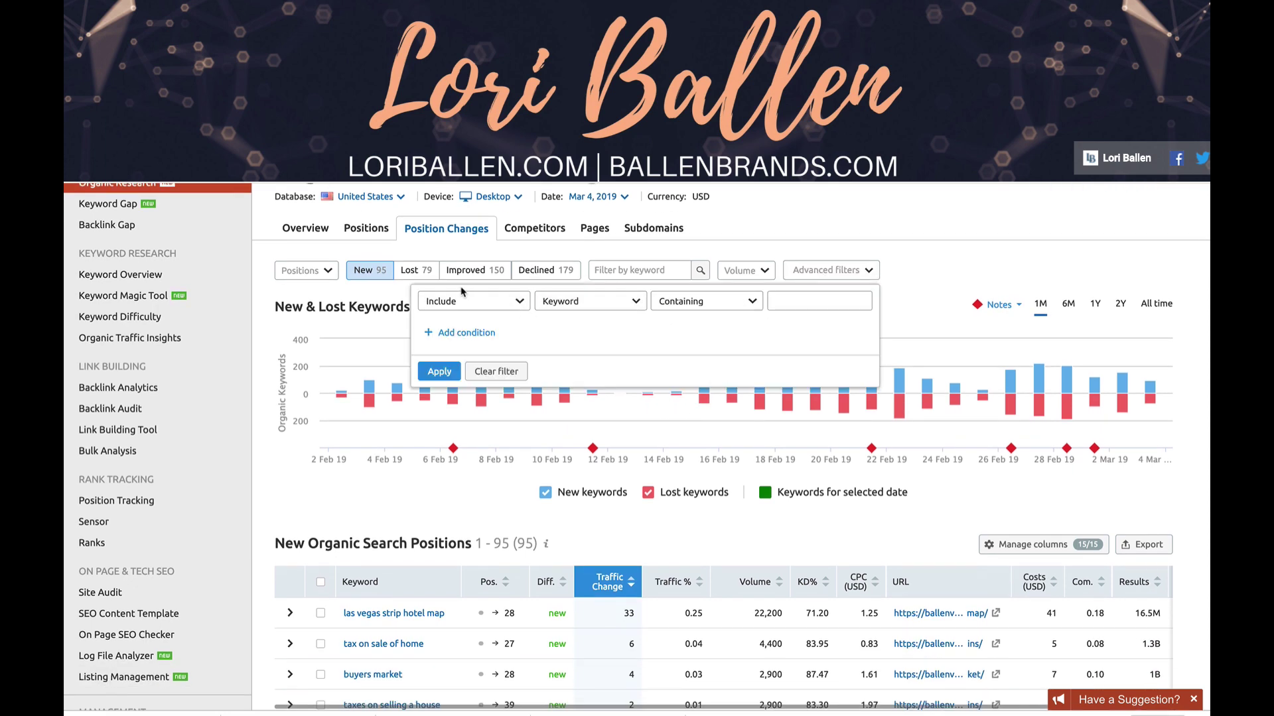
click(511, 307)
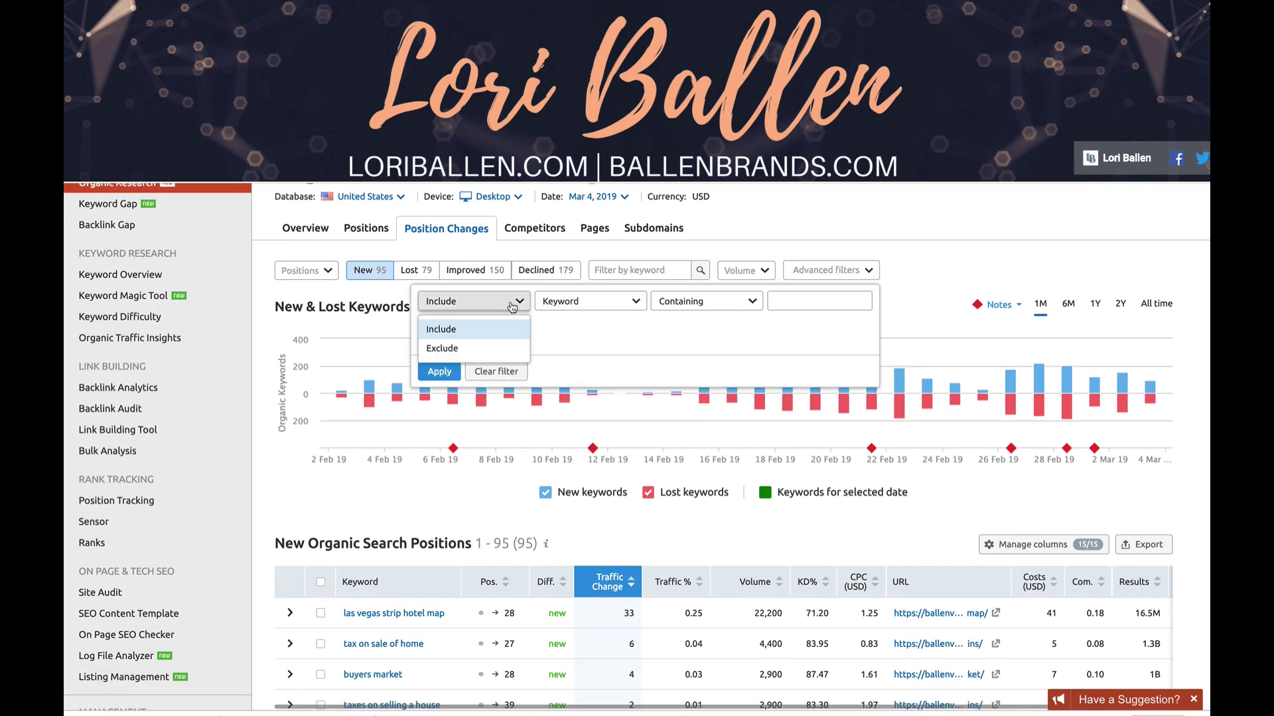
click(554, 306)
scroll(567, 443, down, 2)
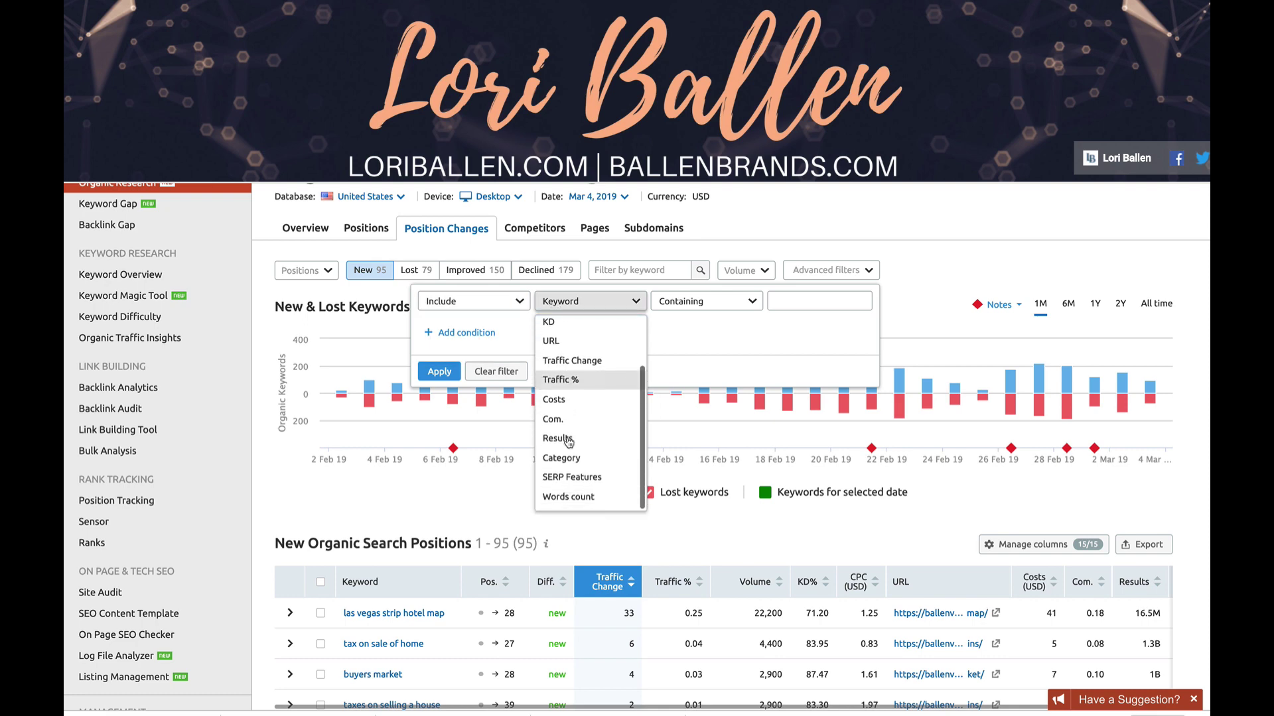
scroll(567, 443, up, 2)
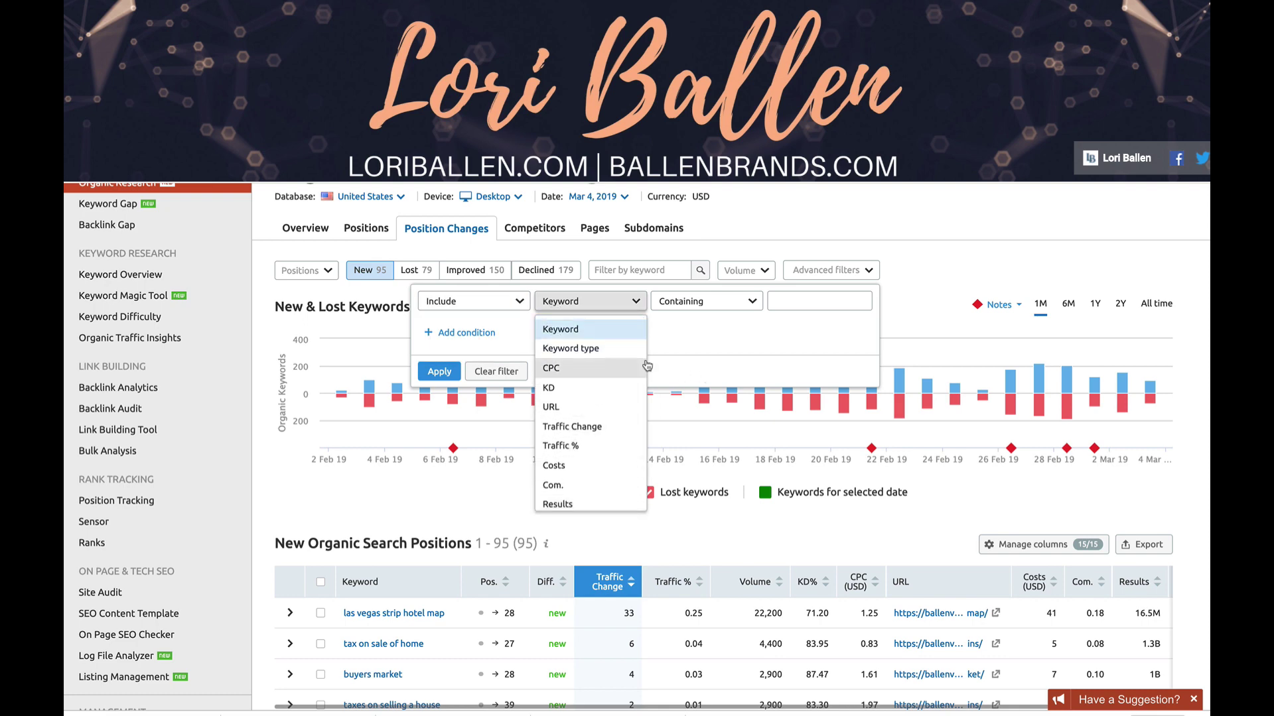
scroll(634, 388, down, 2)
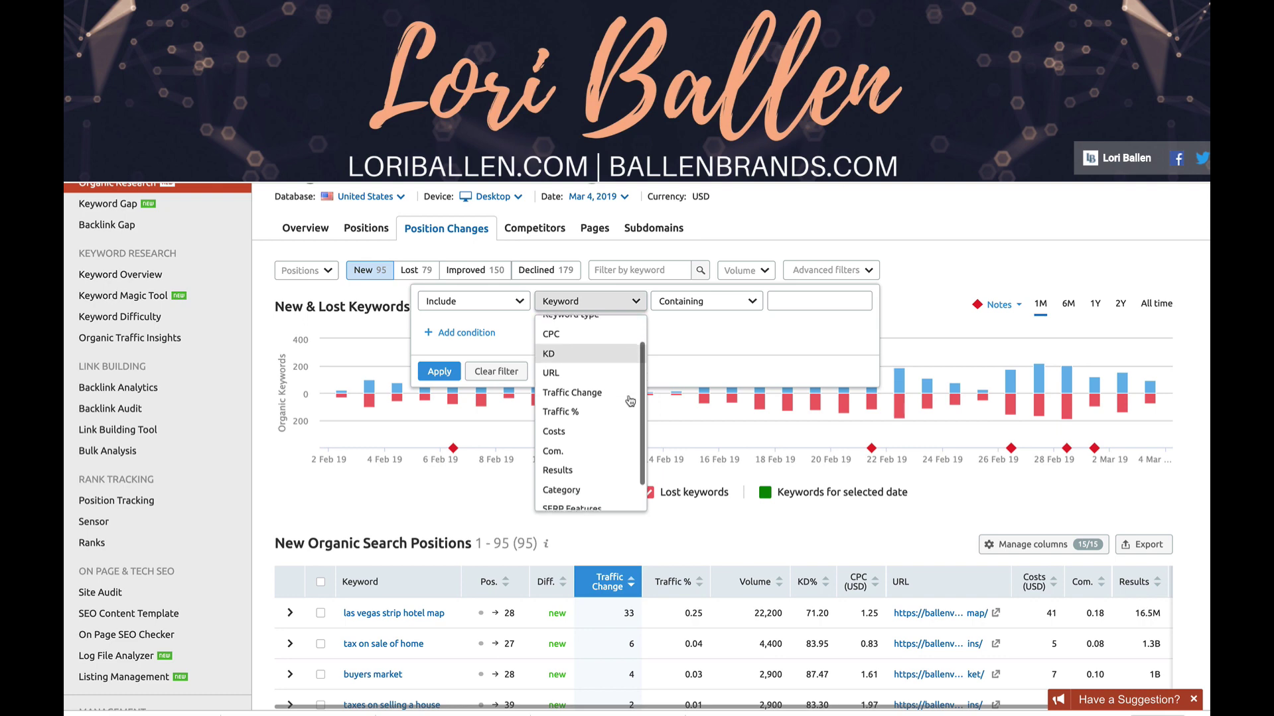
scroll(630, 400, down, 1)
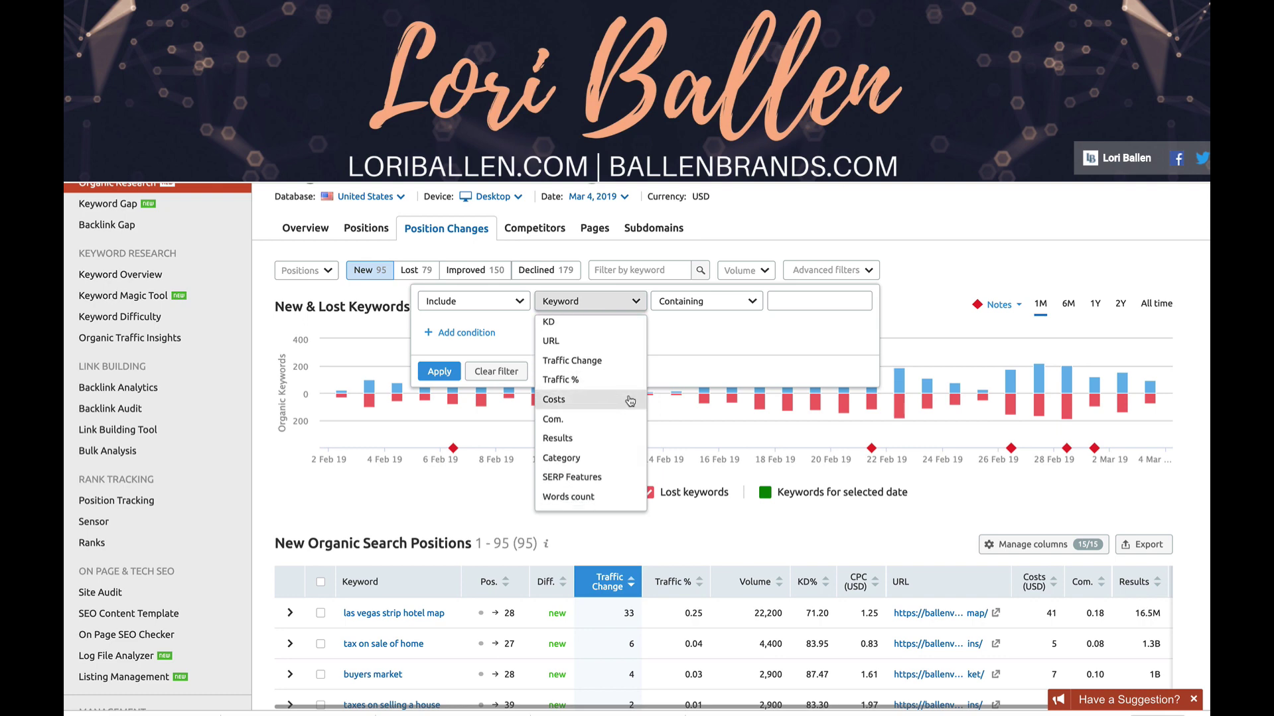
scroll(630, 401, up, 3)
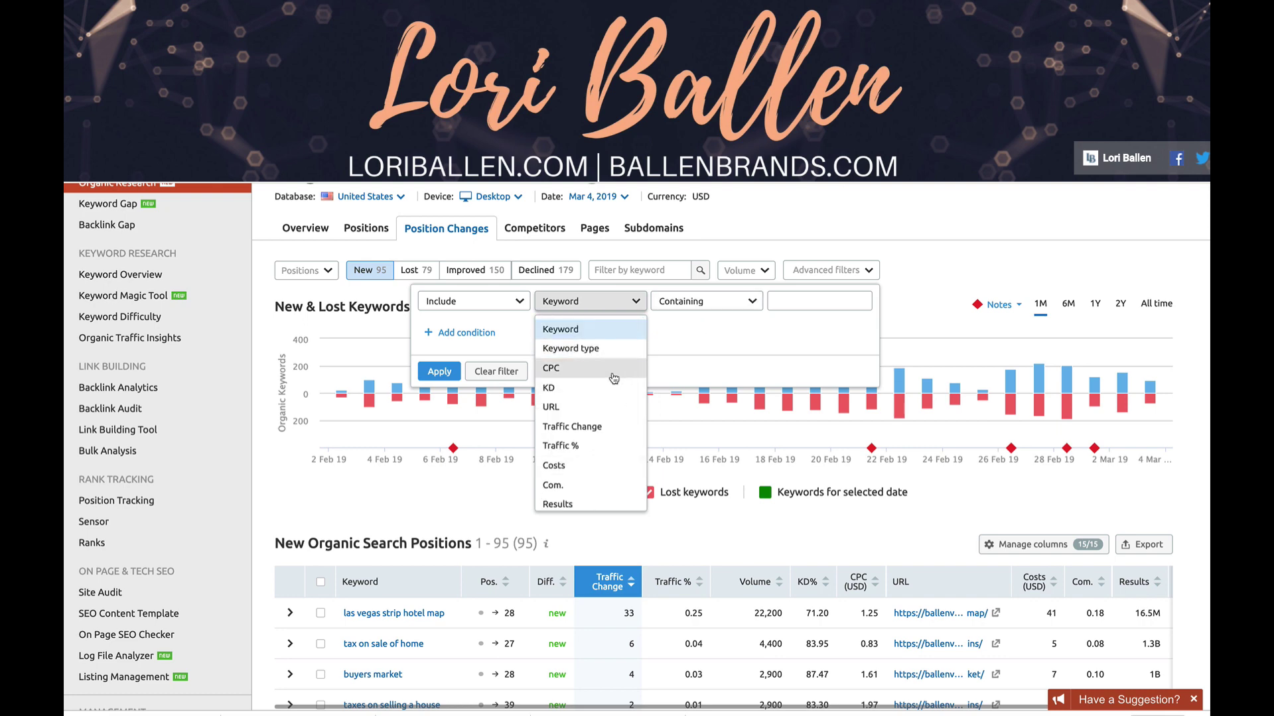
click(764, 256)
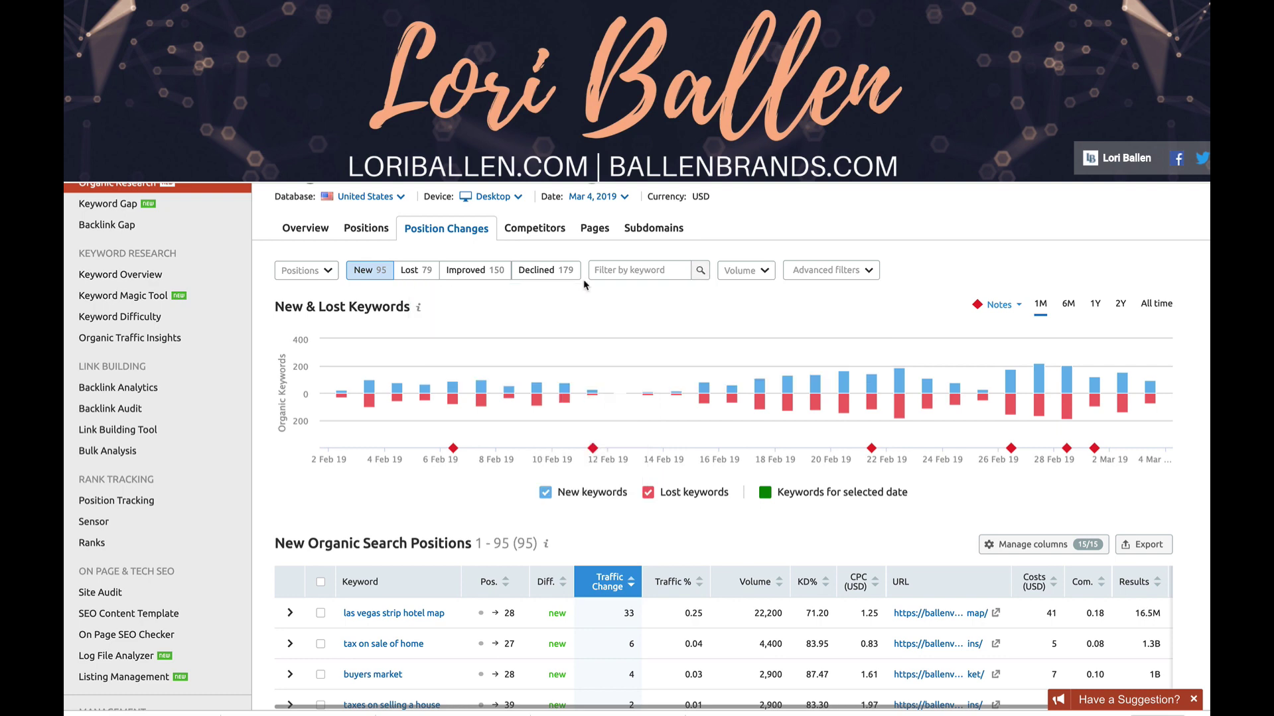
Filter the new-keyword changes to positions #11–20, then return to the Organic Research Overview
click(309, 273)
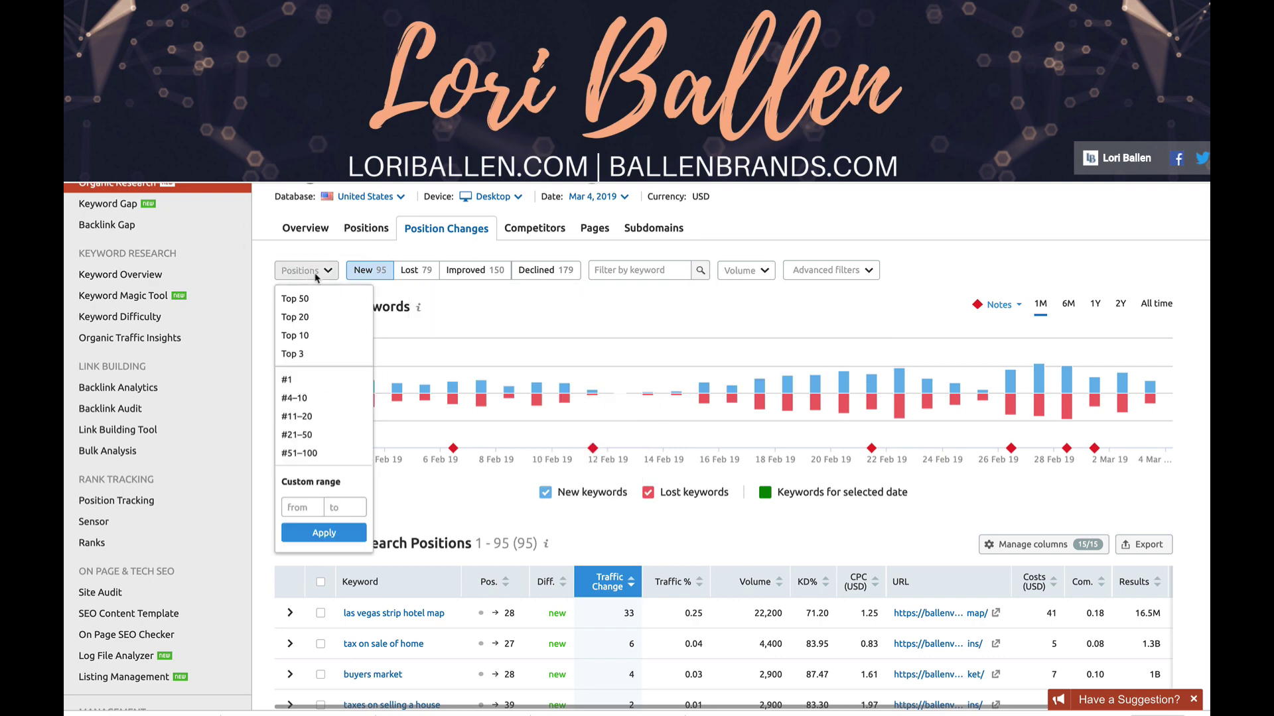
click(309, 417)
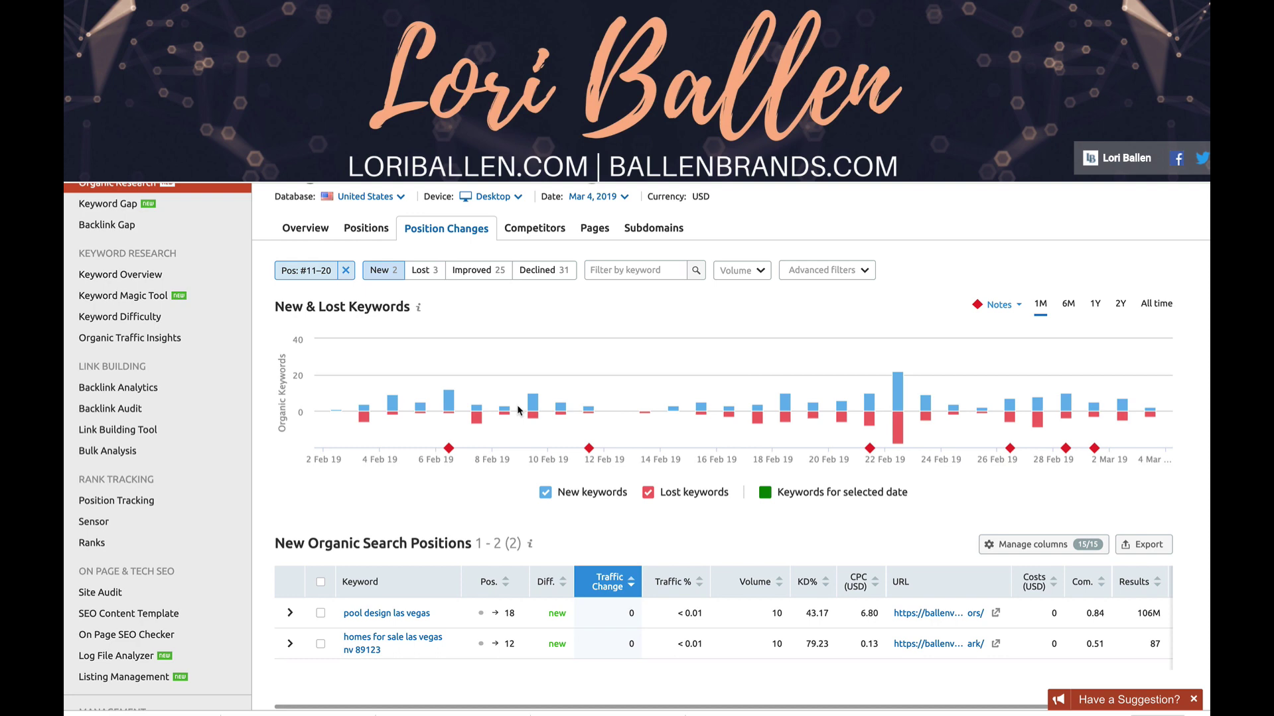
scroll(518, 410, up, 3)
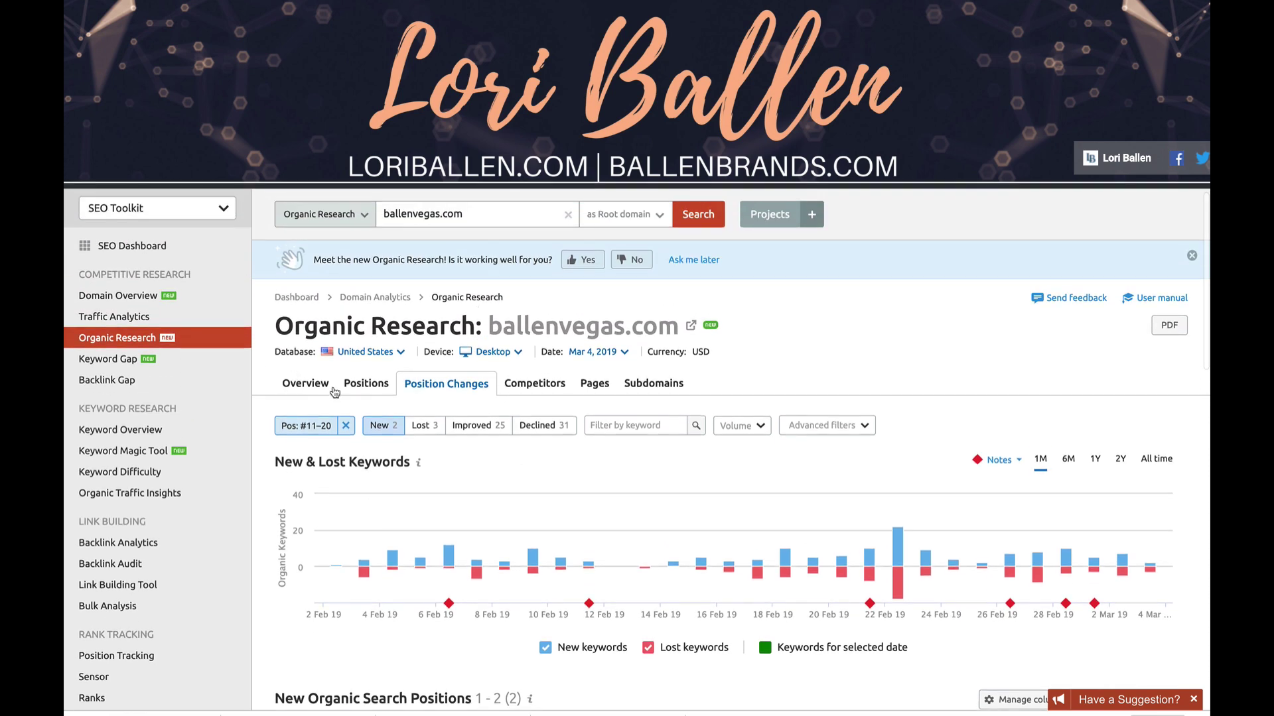
click(317, 388)
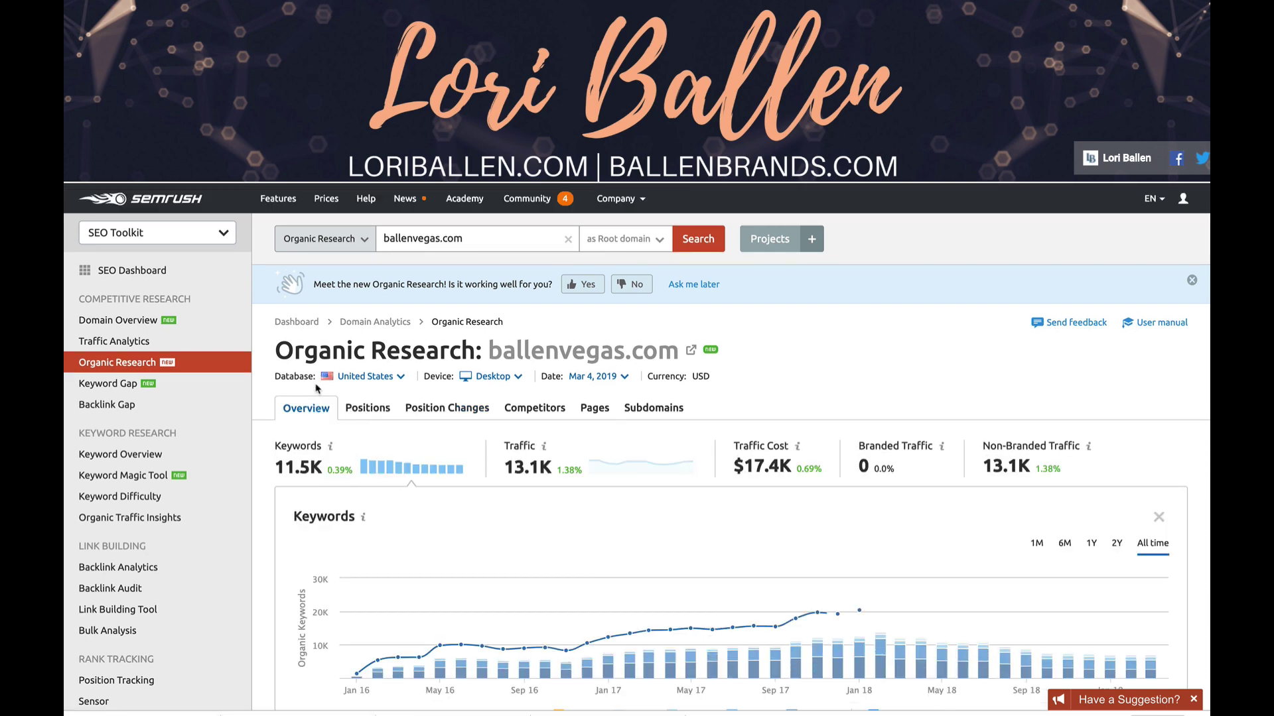
Open the full list of 11.5K organic keywords and filter it to positions #11–20
scroll(514, 435, down, 5)
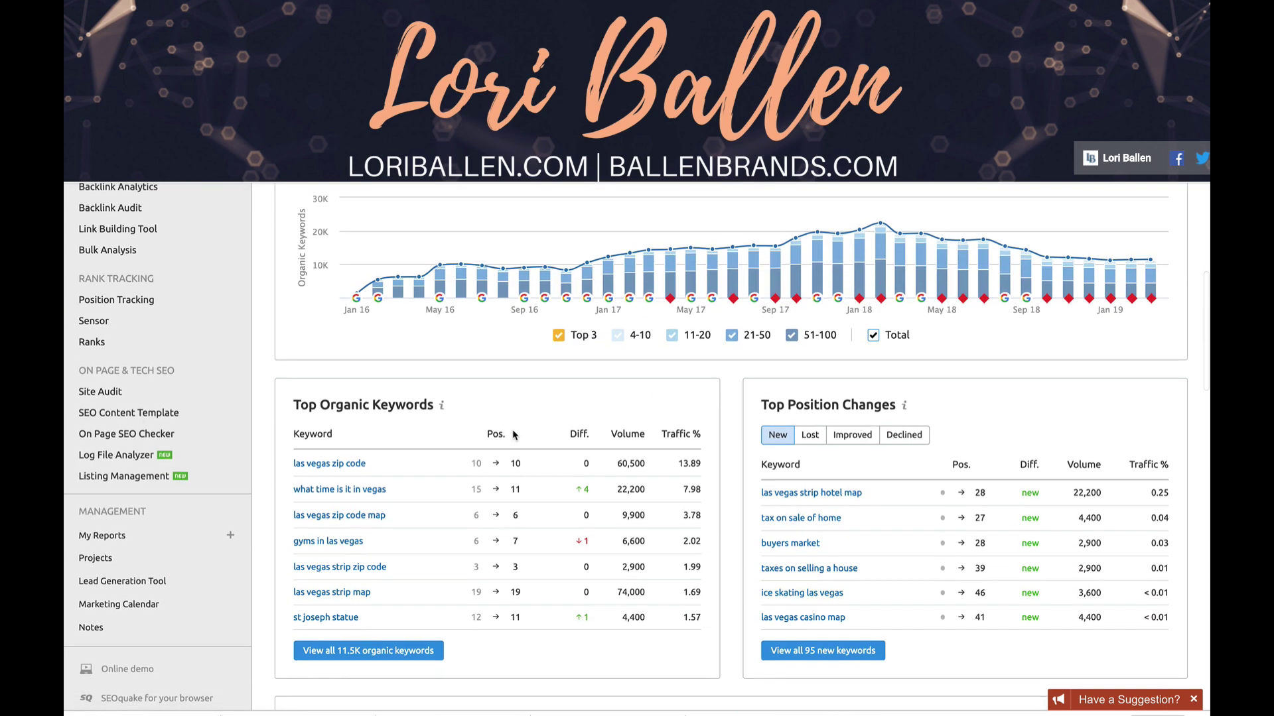
scroll(514, 435, down, 2)
click(372, 525)
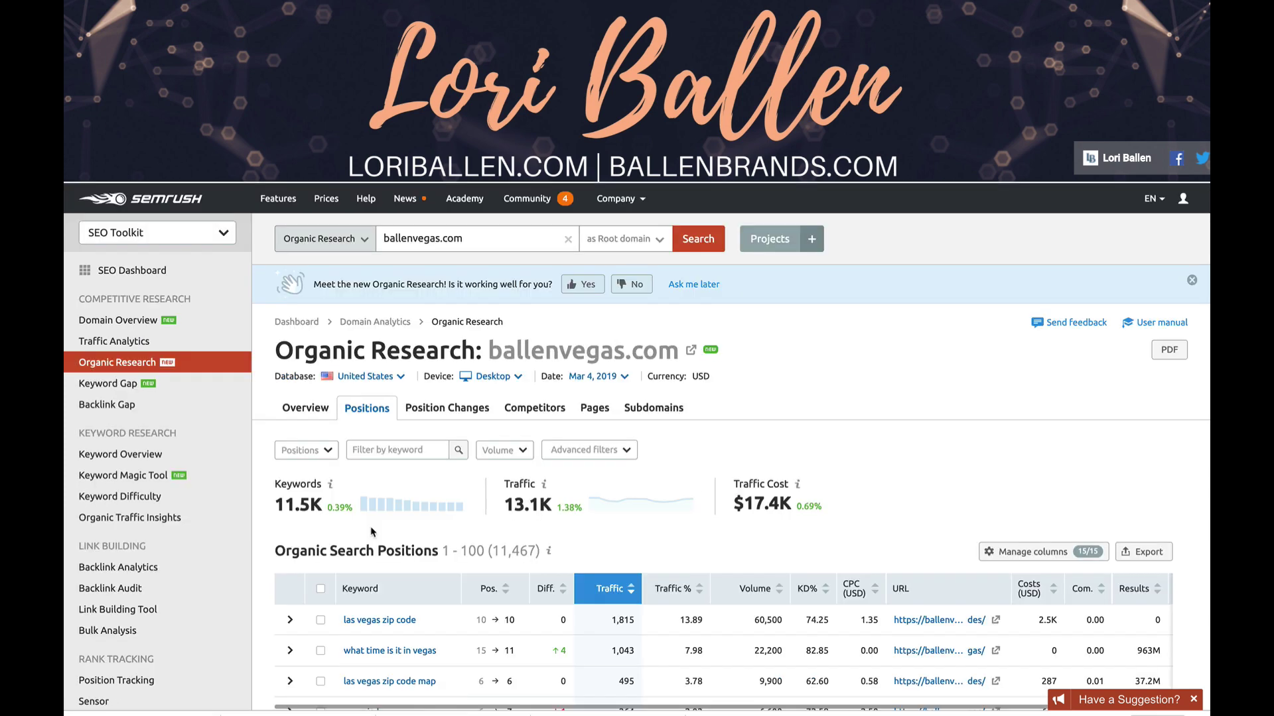
scroll(370, 526, down, 1)
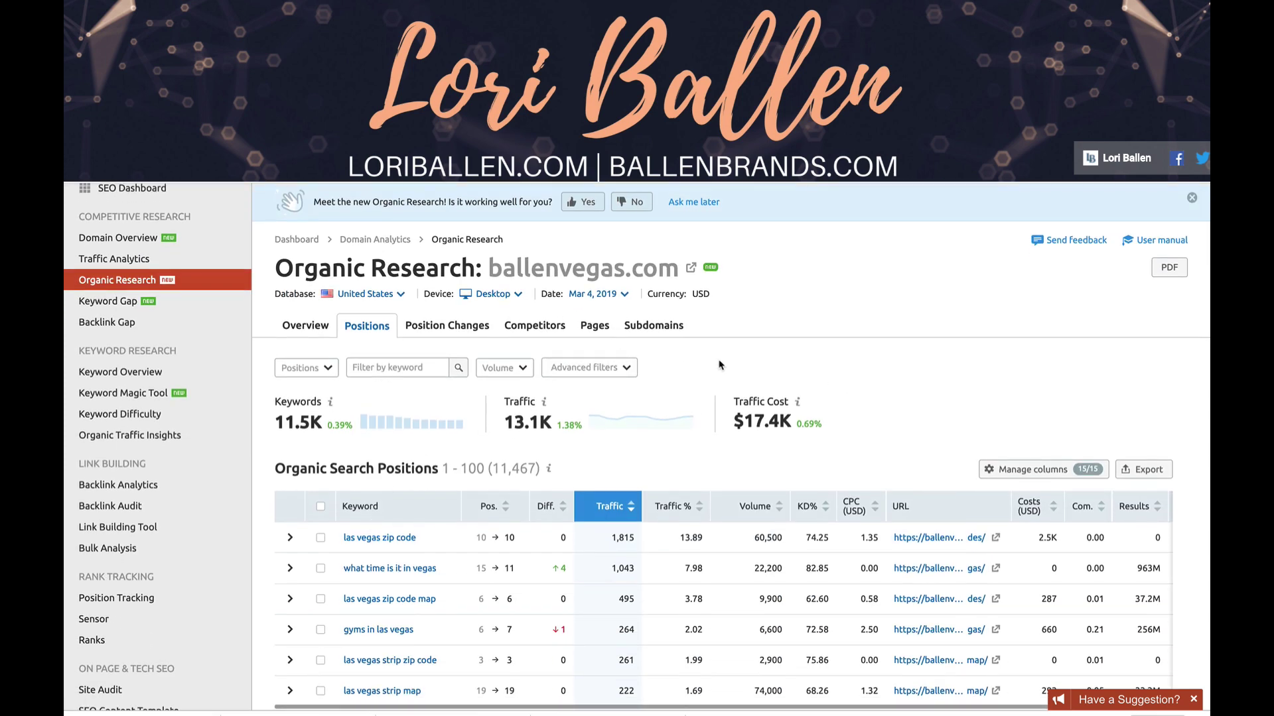
scroll(424, 365, down, 1)
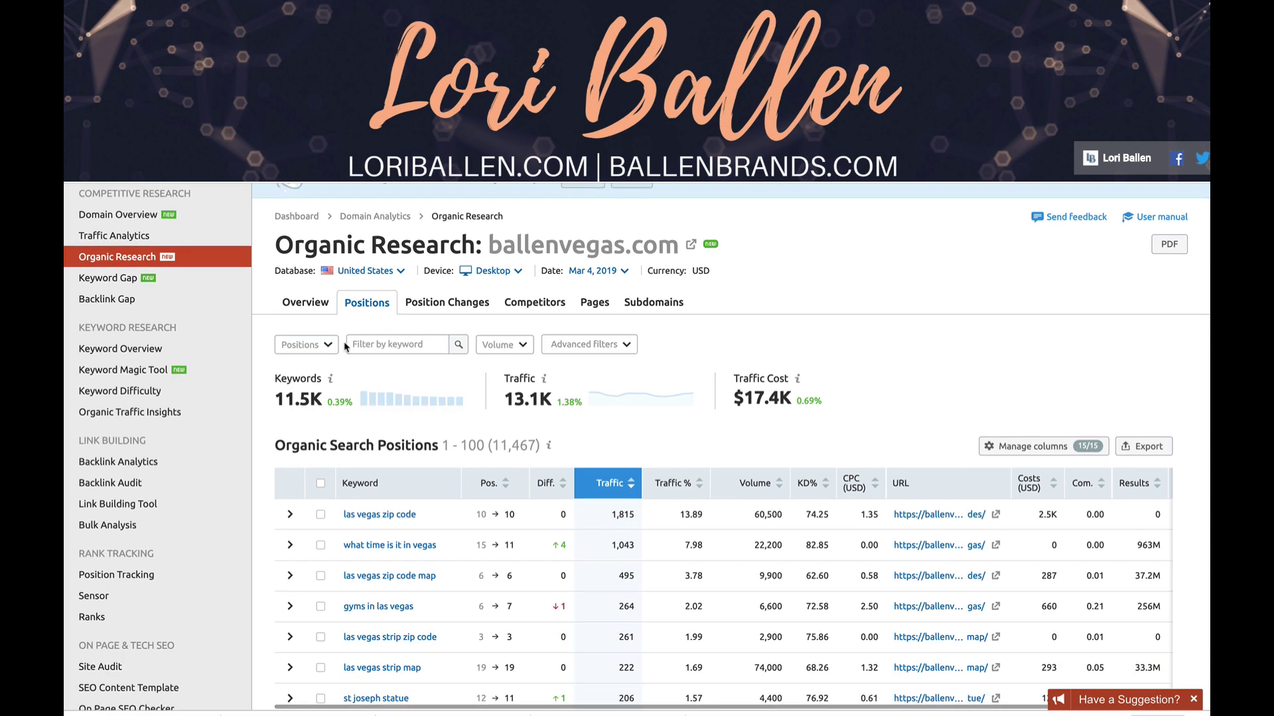
click(329, 344)
click(314, 491)
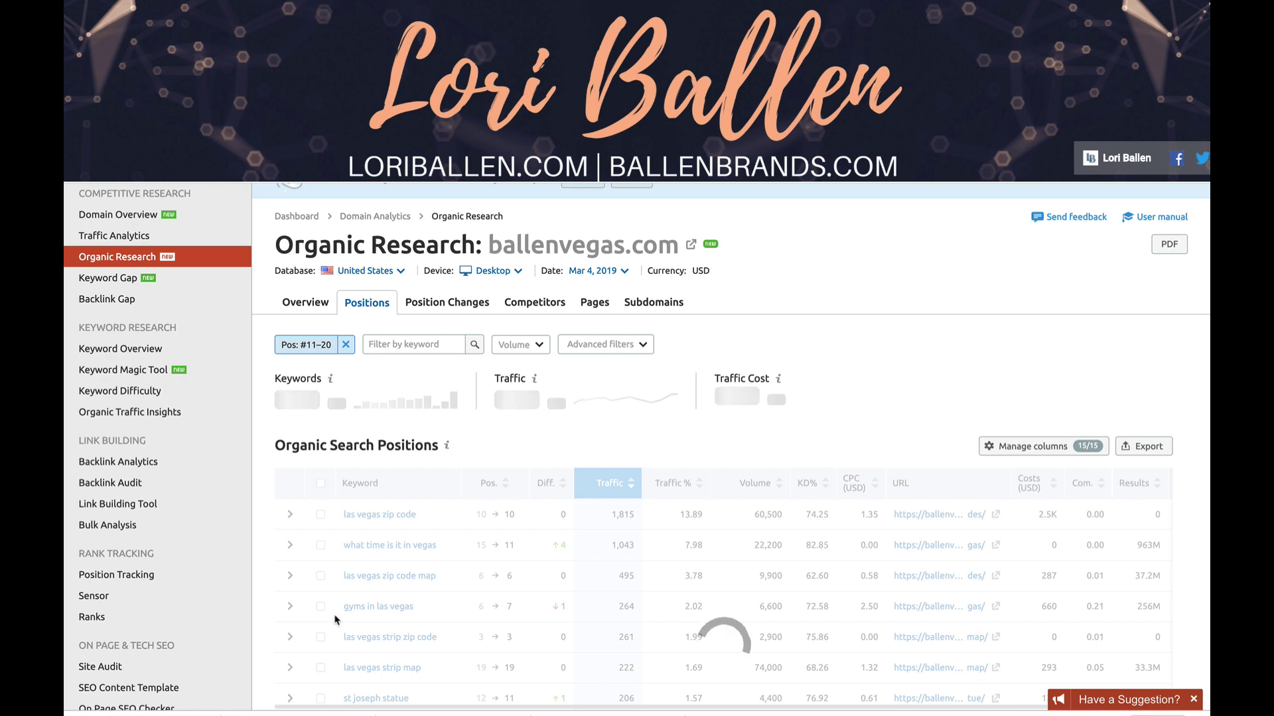
scroll(335, 619, down, 5)
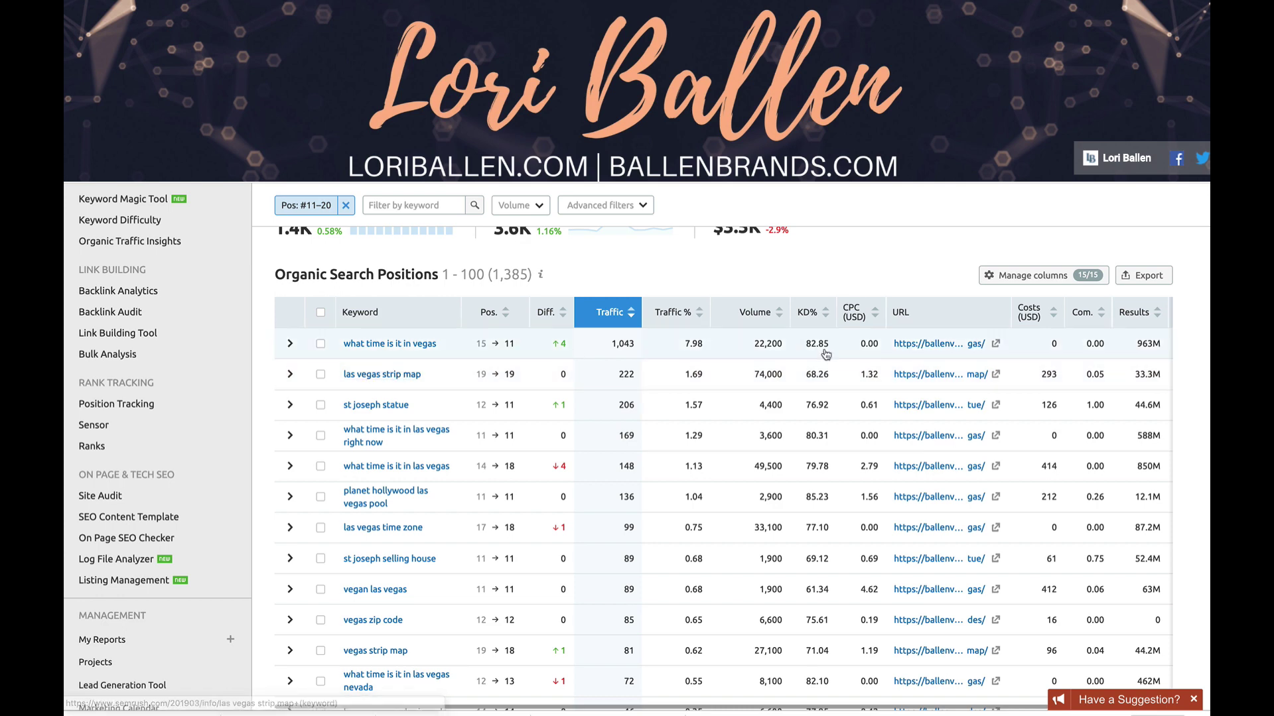
Open the 'What Time Is It in Las Vegas?' article from the first keyword row's URL
click(995, 345)
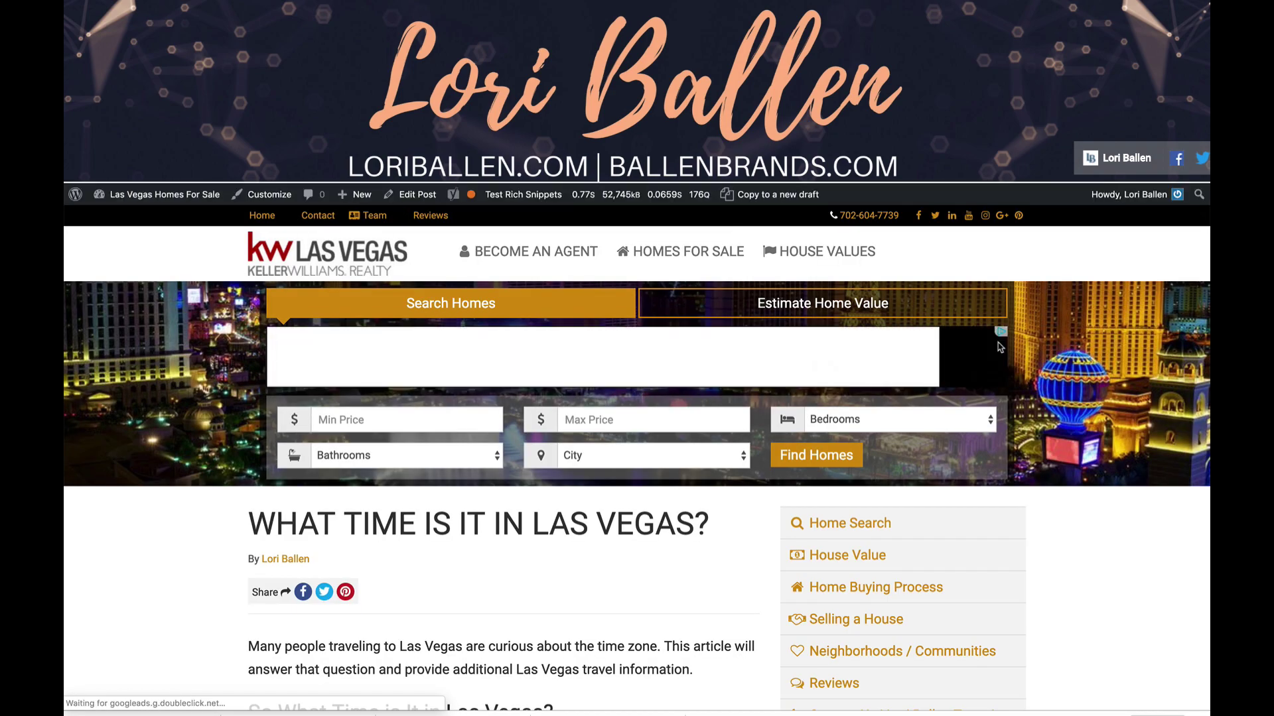
scroll(602, 508, down, 10)
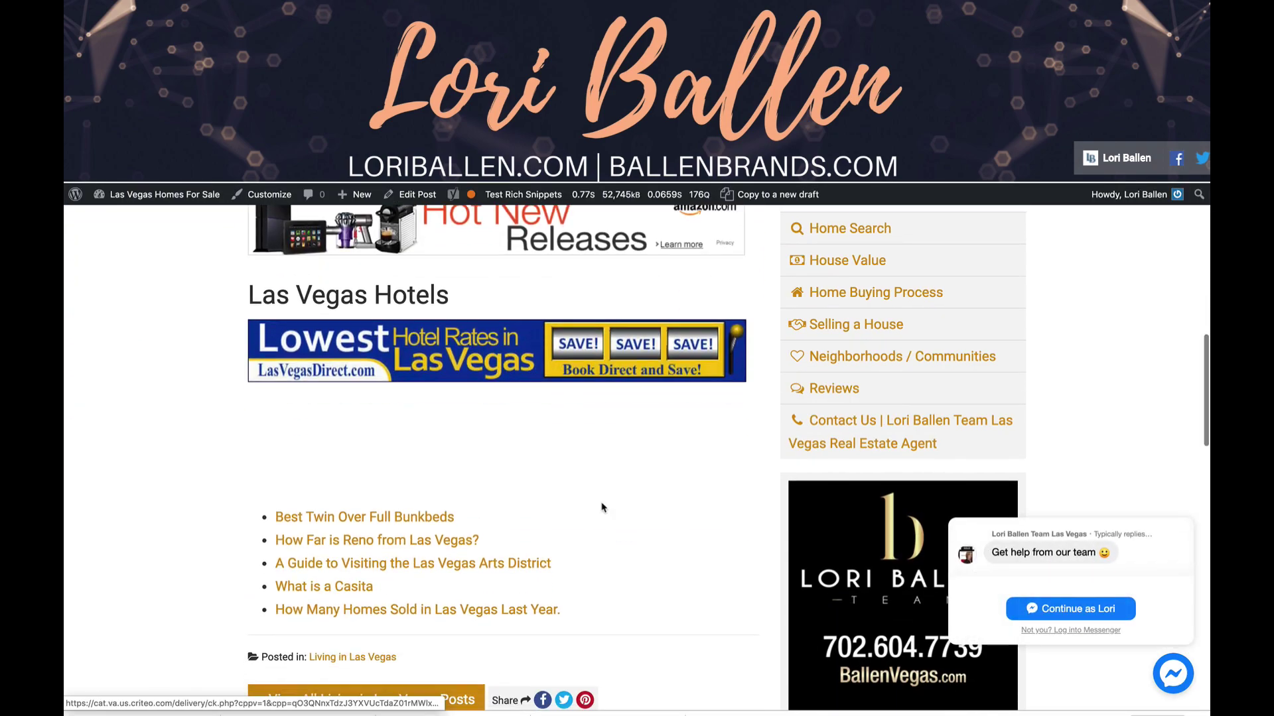
scroll(602, 507, down, 4)
scroll(602, 508, up, 2)
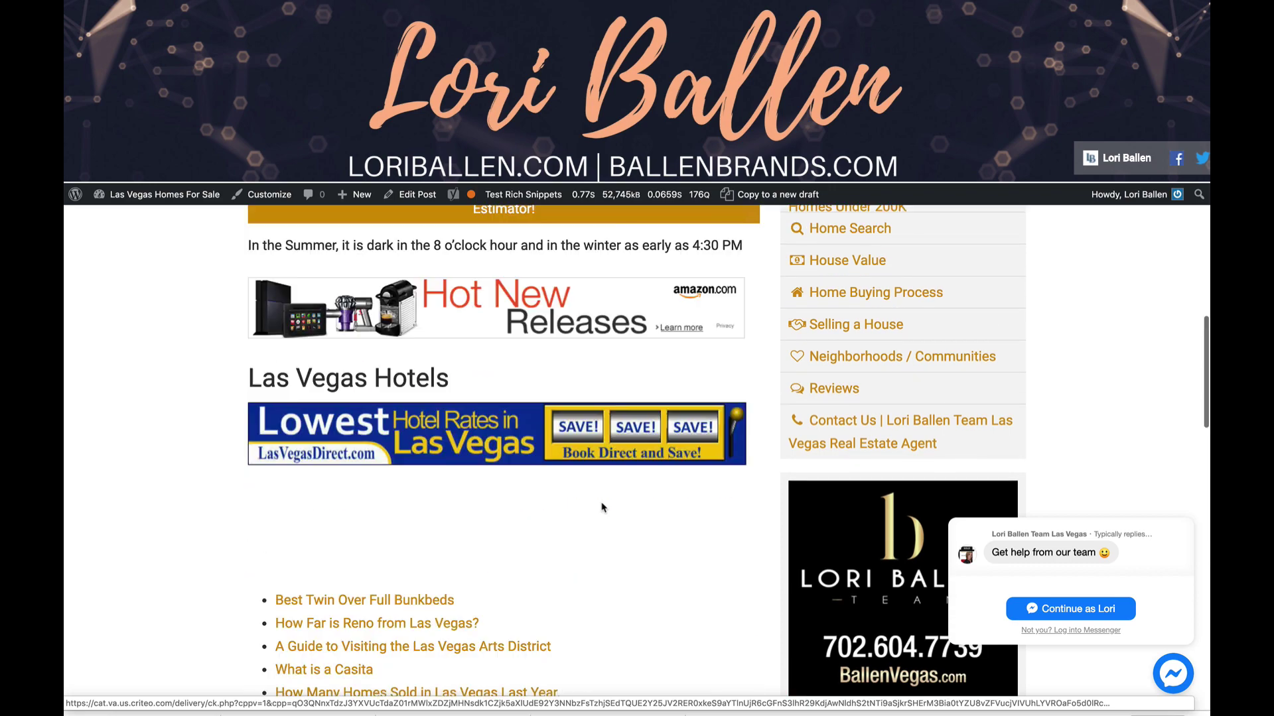
scroll(602, 507, up, 15)
scroll(601, 508, down, 3)
scroll(602, 508, up, 2)
scroll(602, 507, down, 1)
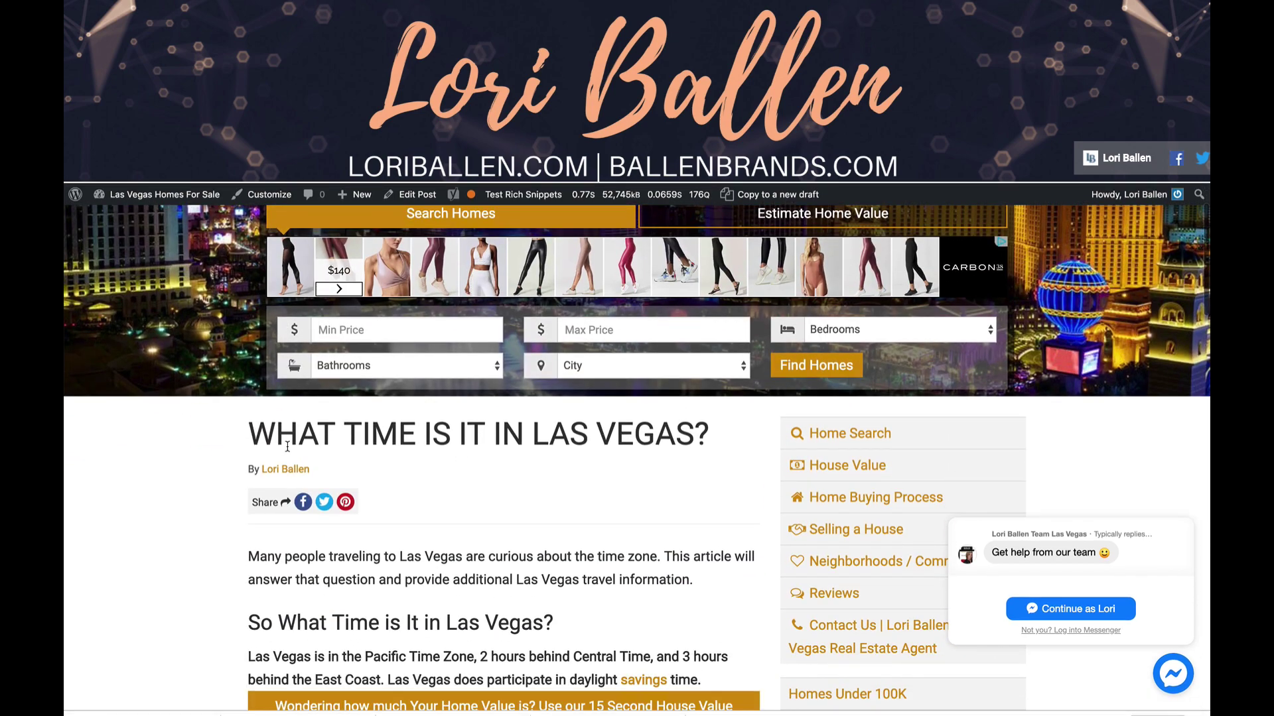
Tweet a link to the article, then open it in the WordPress editor
click(323, 502)
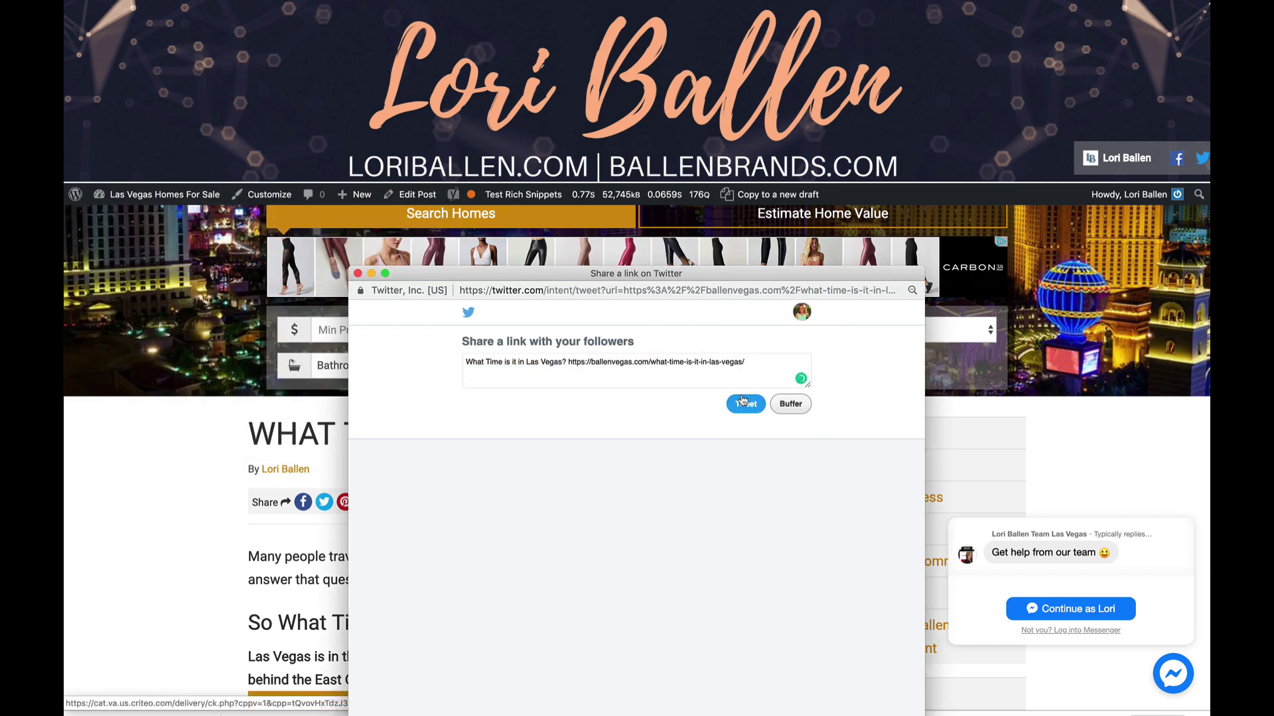
click(743, 402)
scroll(371, 444, down, 1)
scroll(371, 444, down, 5)
scroll(371, 449, down, 3)
scroll(445, 404, down, 1)
scroll(446, 404, down, 3)
scroll(445, 404, up, 7)
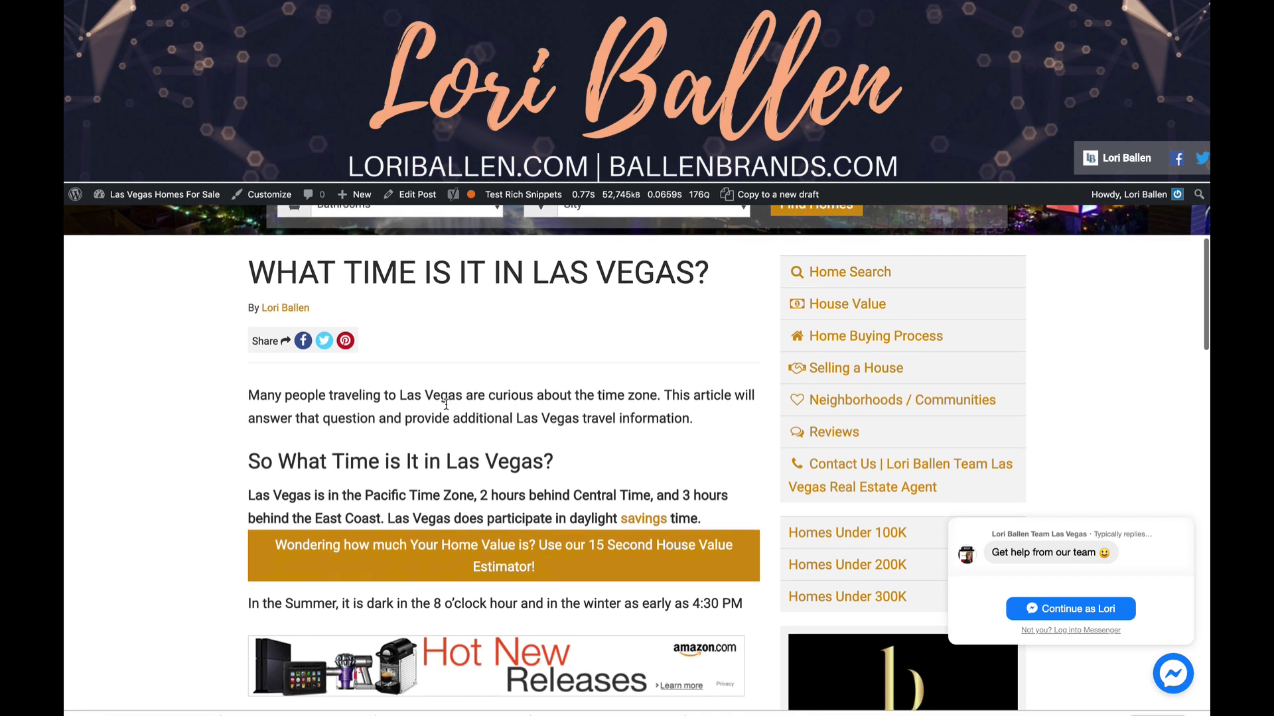
scroll(531, 464, down, 1)
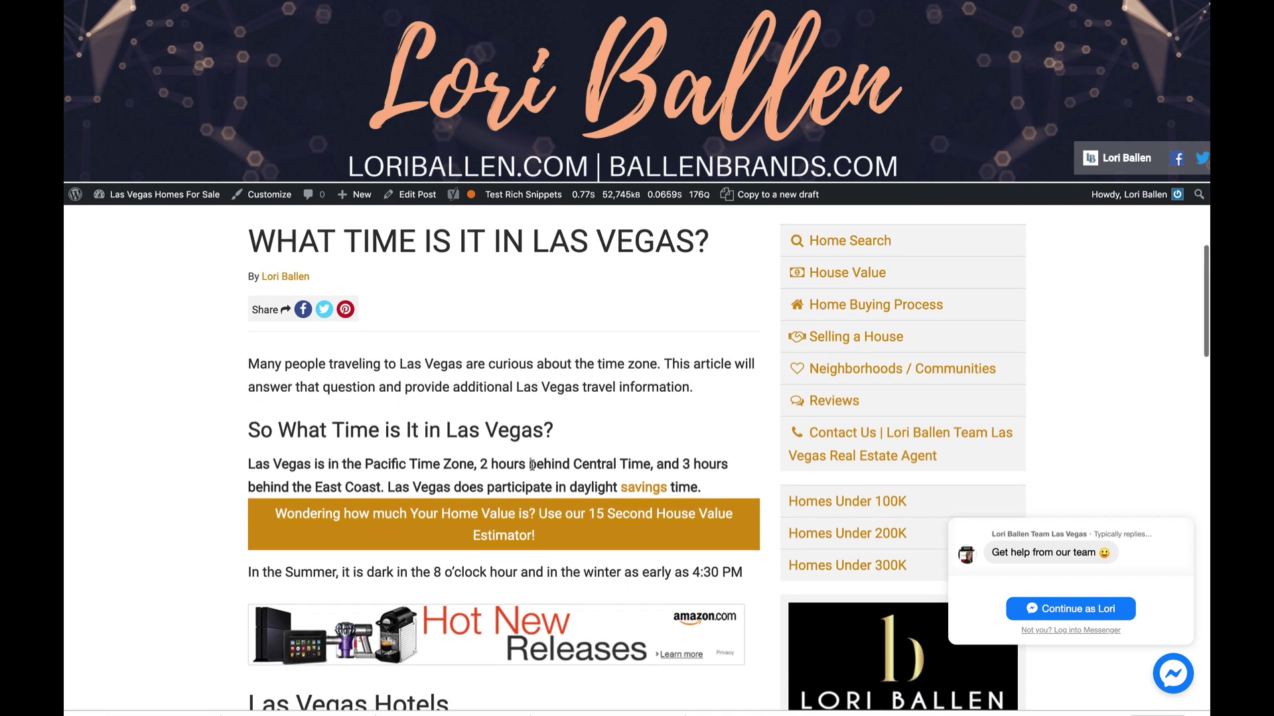
scroll(531, 465, up, 1)
scroll(531, 465, down, 1)
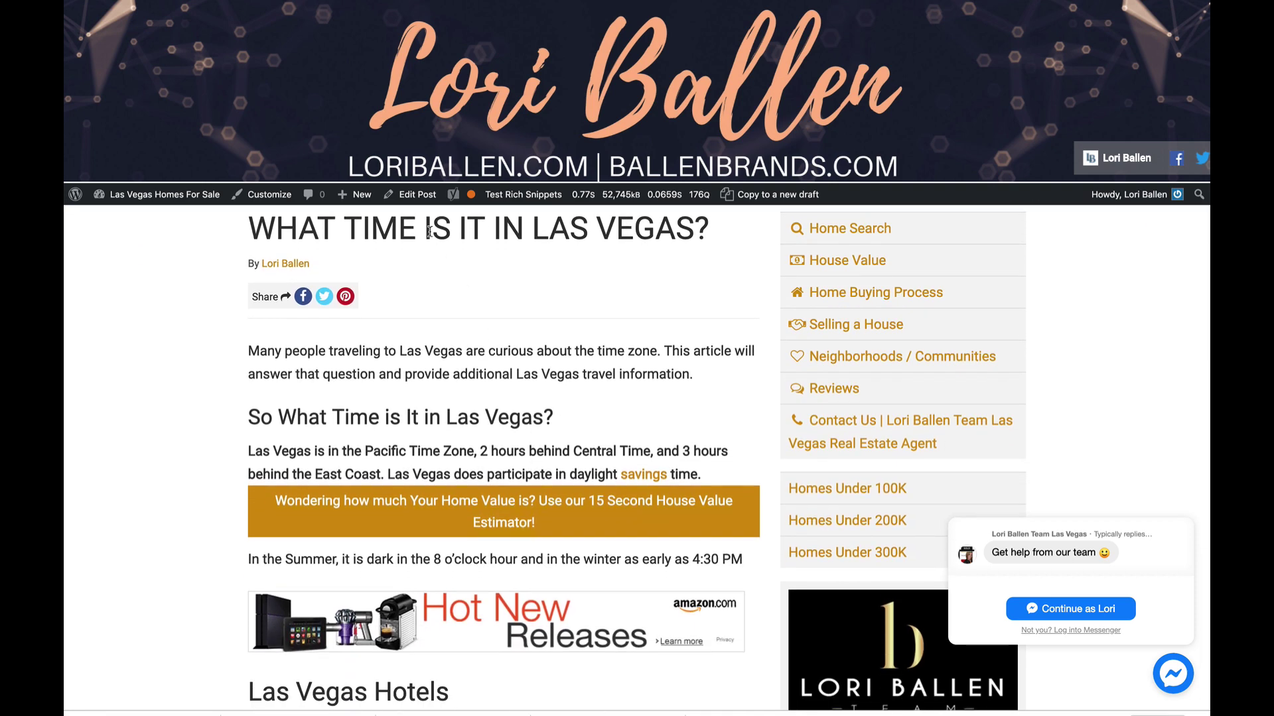
click(419, 198)
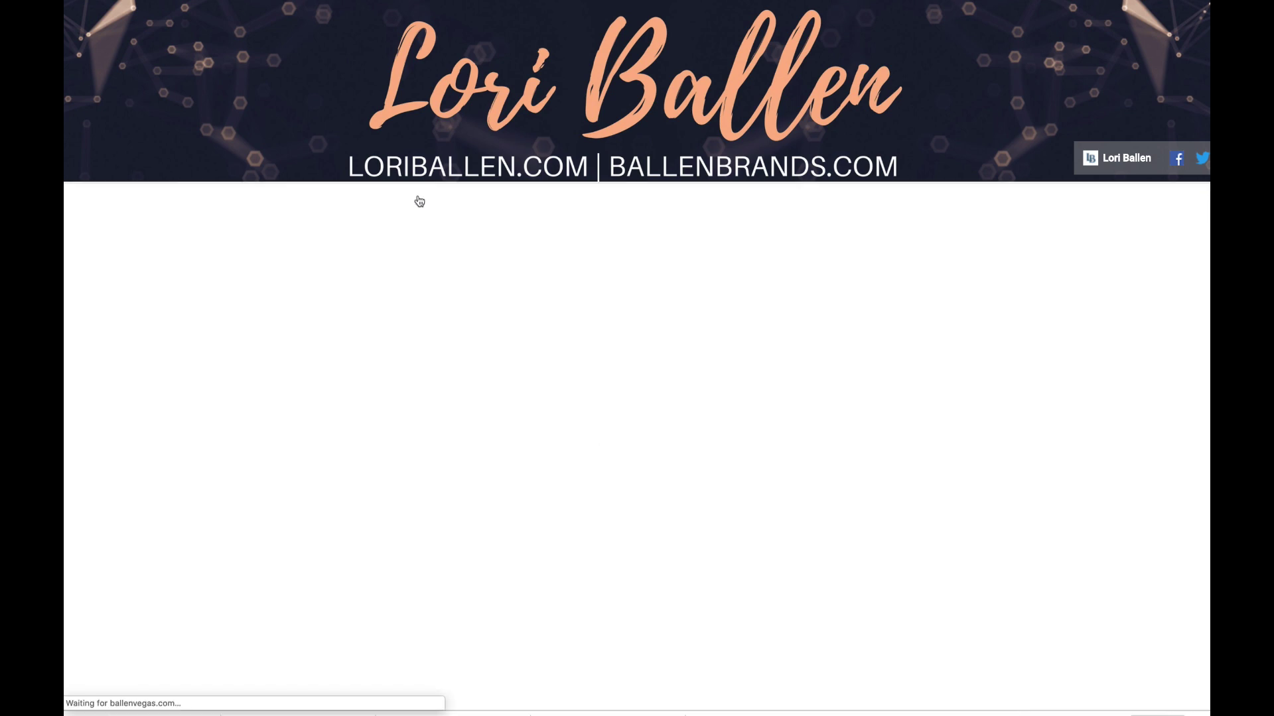
Cut the opening paragraph out of the Classic content block
scroll(555, 394, down, 6)
scroll(555, 394, down, 1)
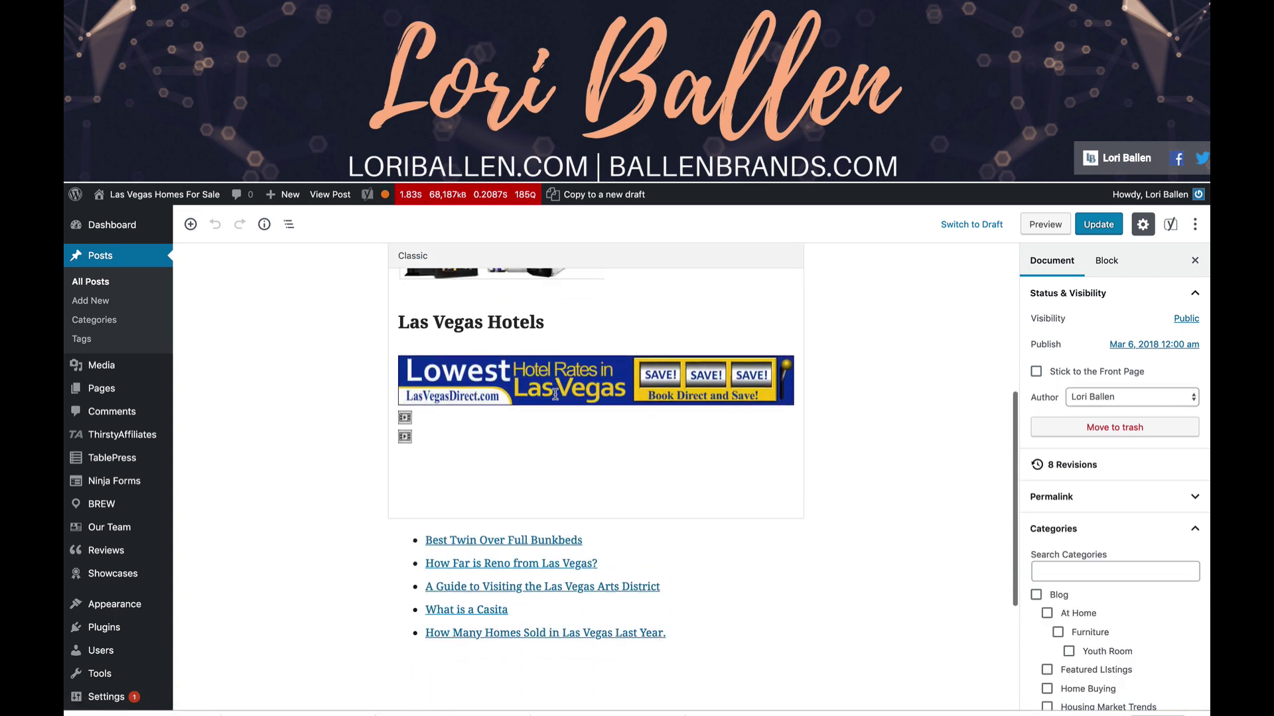
scroll(555, 394, up, 6)
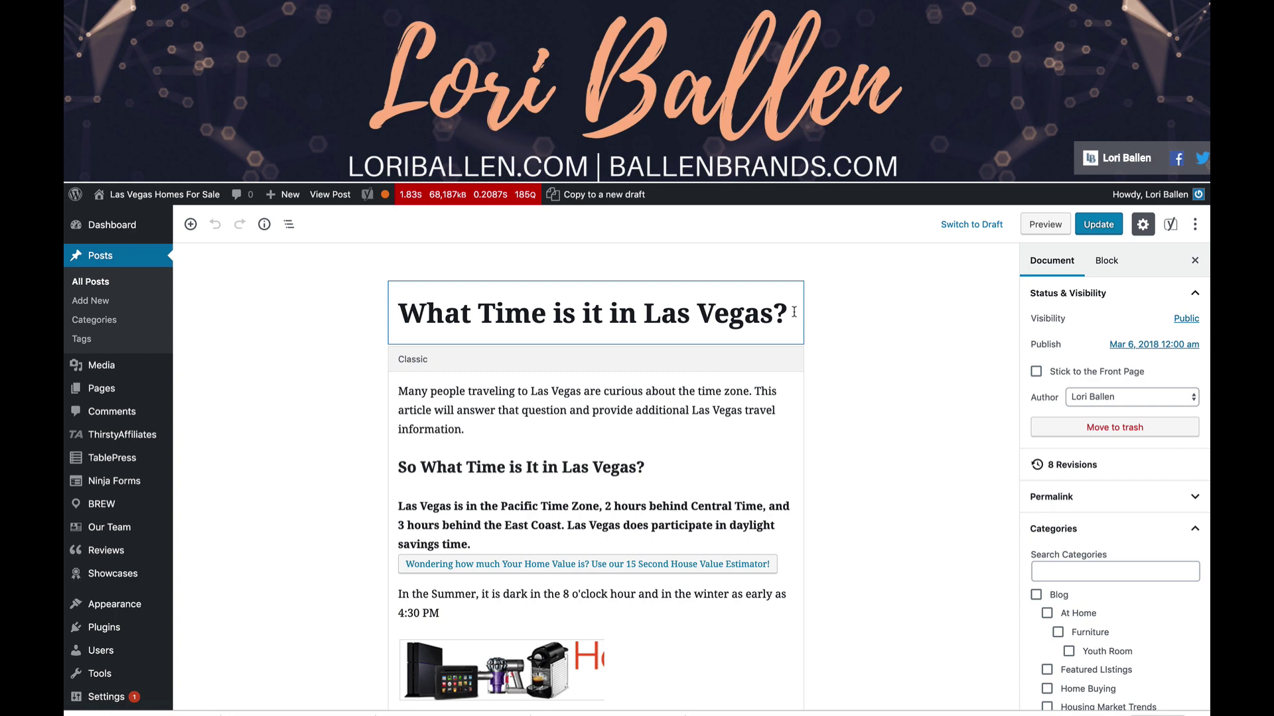
click(474, 461)
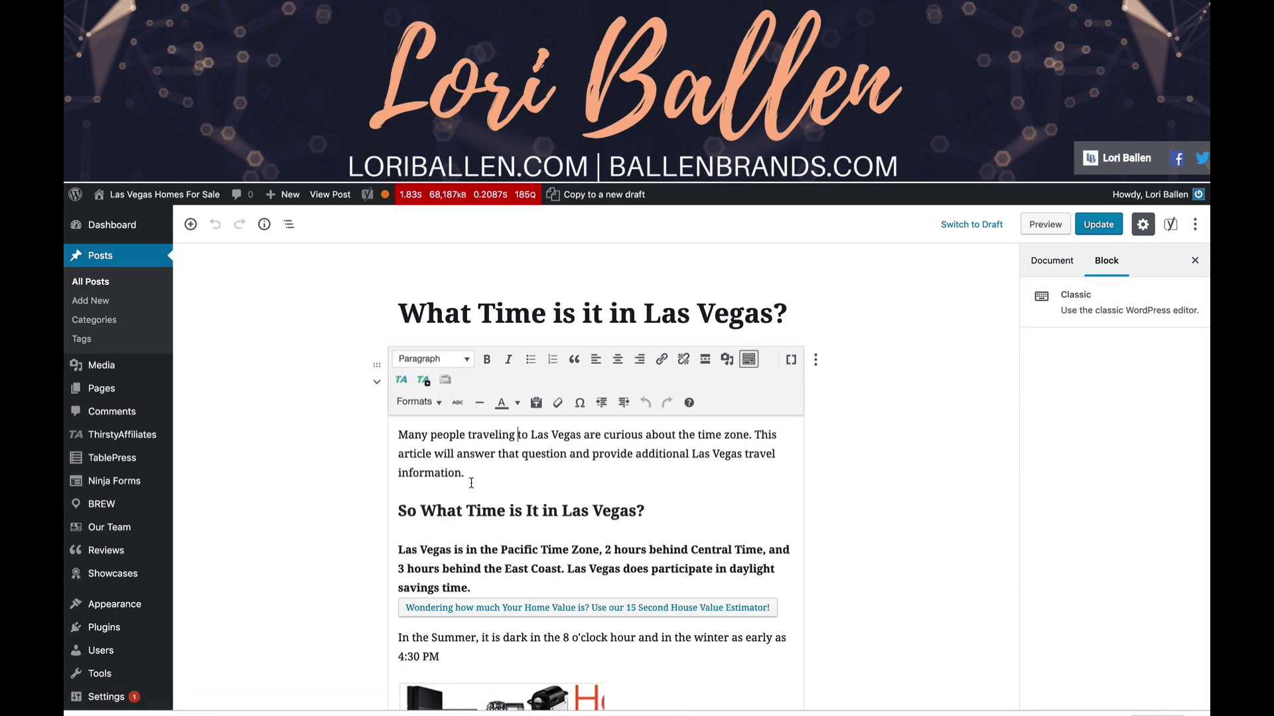
drag(461, 475, 407, 437)
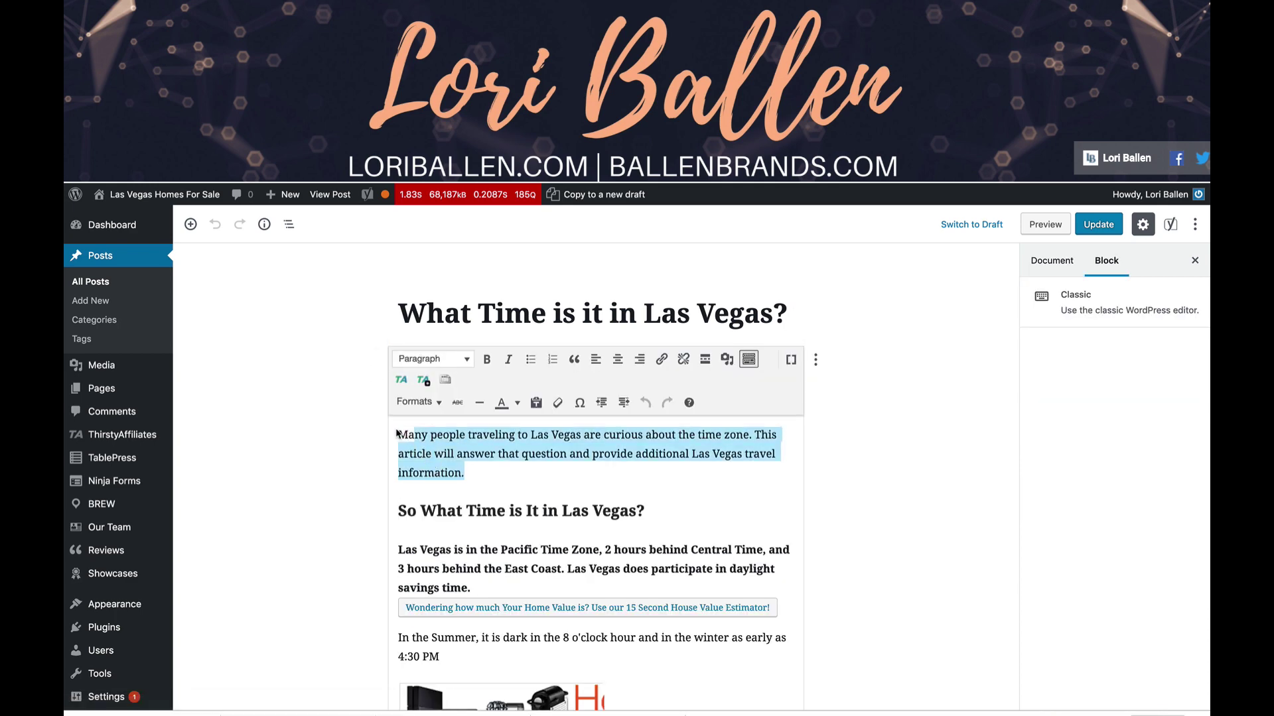
key(BackSpace)
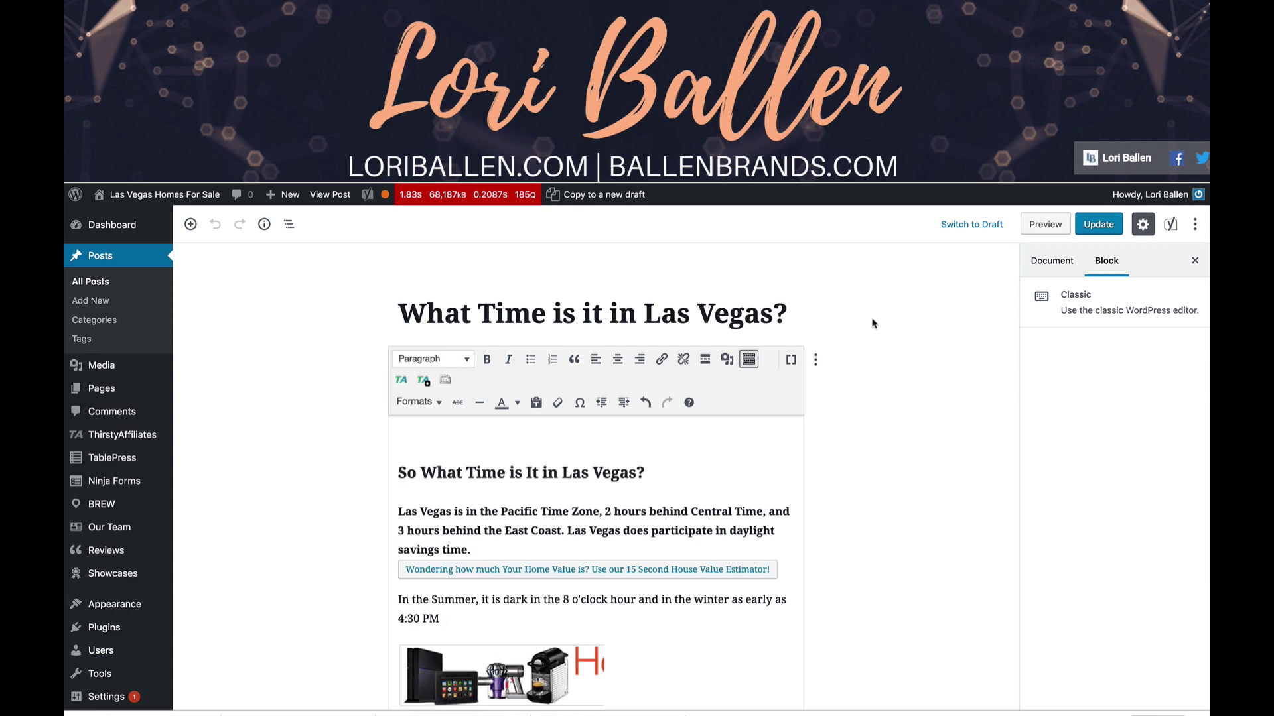
Paste the opening paragraph into a new block under the title and remove the leftover empty line
click(810, 313)
click(788, 314)
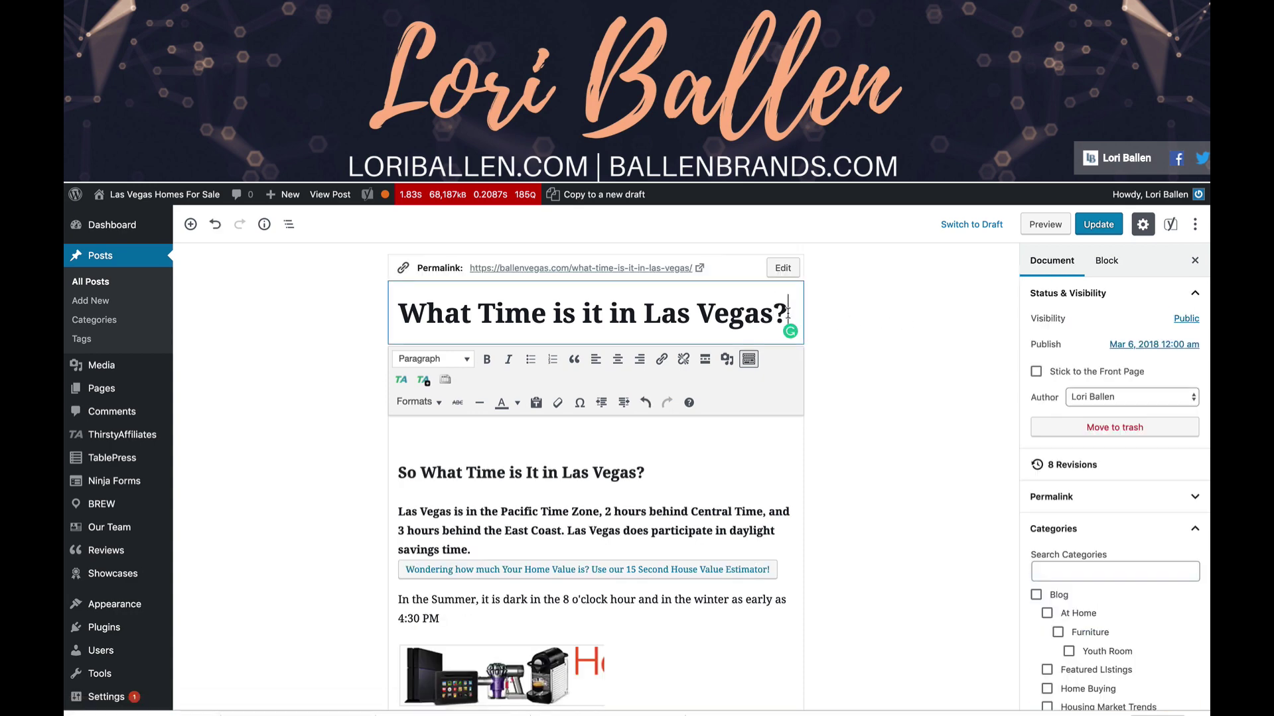
key(Return)
text(Many people traveling to Las Vegas are curious about the time zone. This article will answer that question and provide additional Las Vegas travel information.)
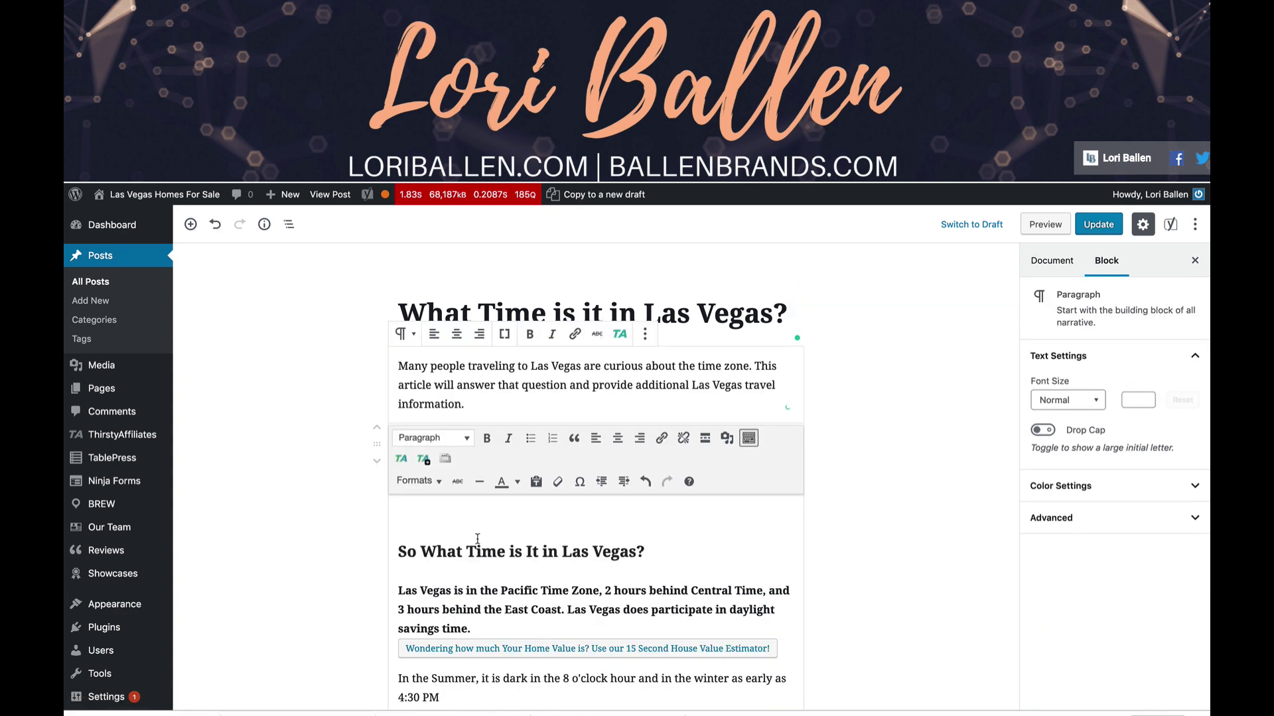
click(398, 555)
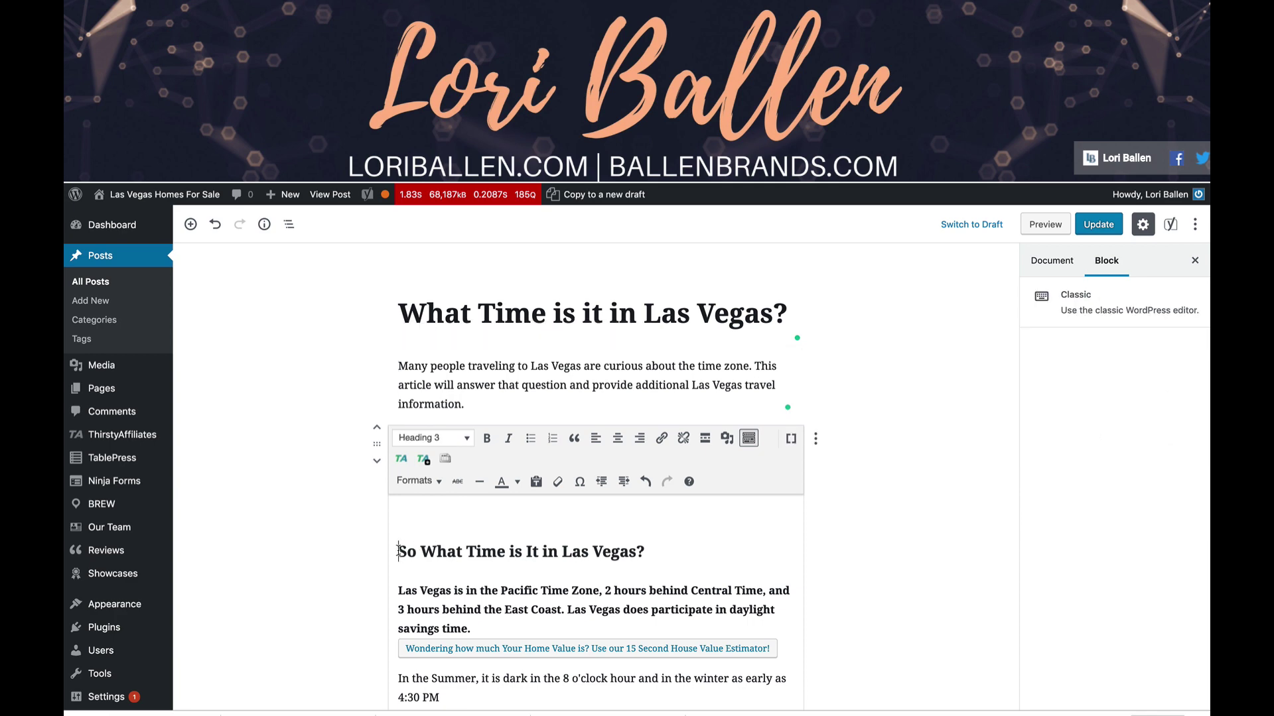
key(BackSpace)
click(466, 405)
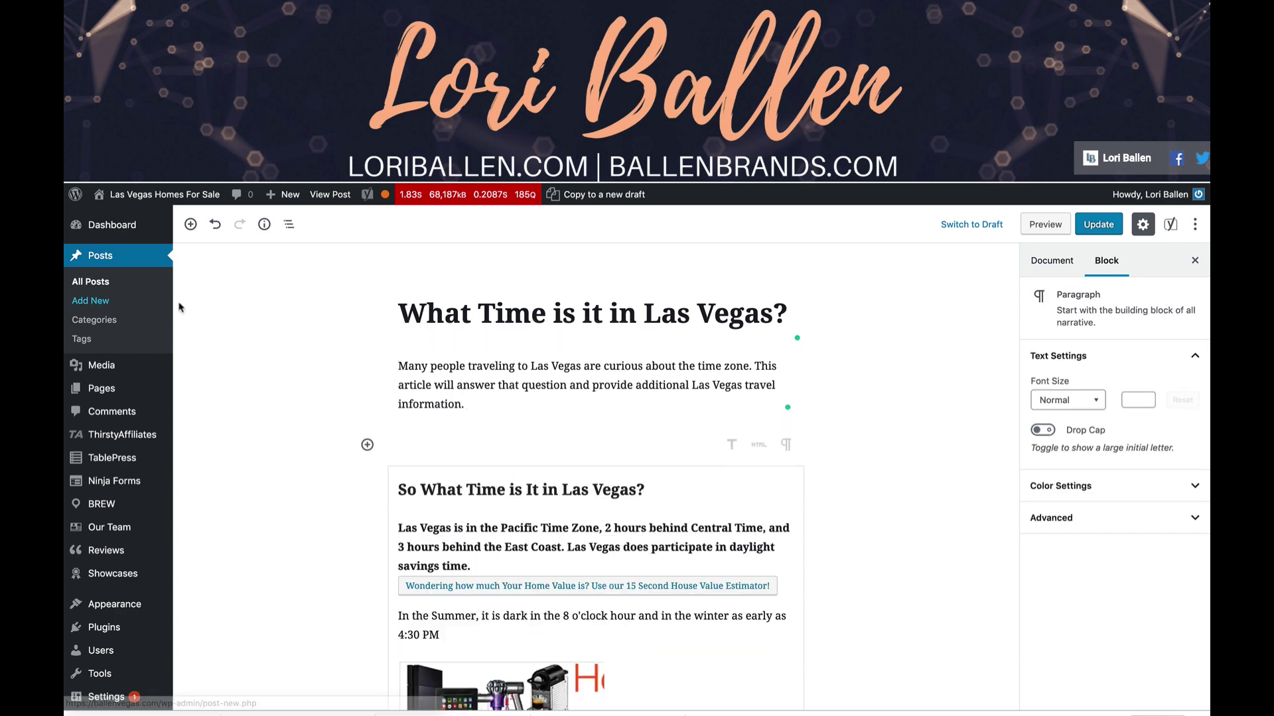
Insert an Image block below the intro and upload what time is it.jpg into it
click(191, 224)
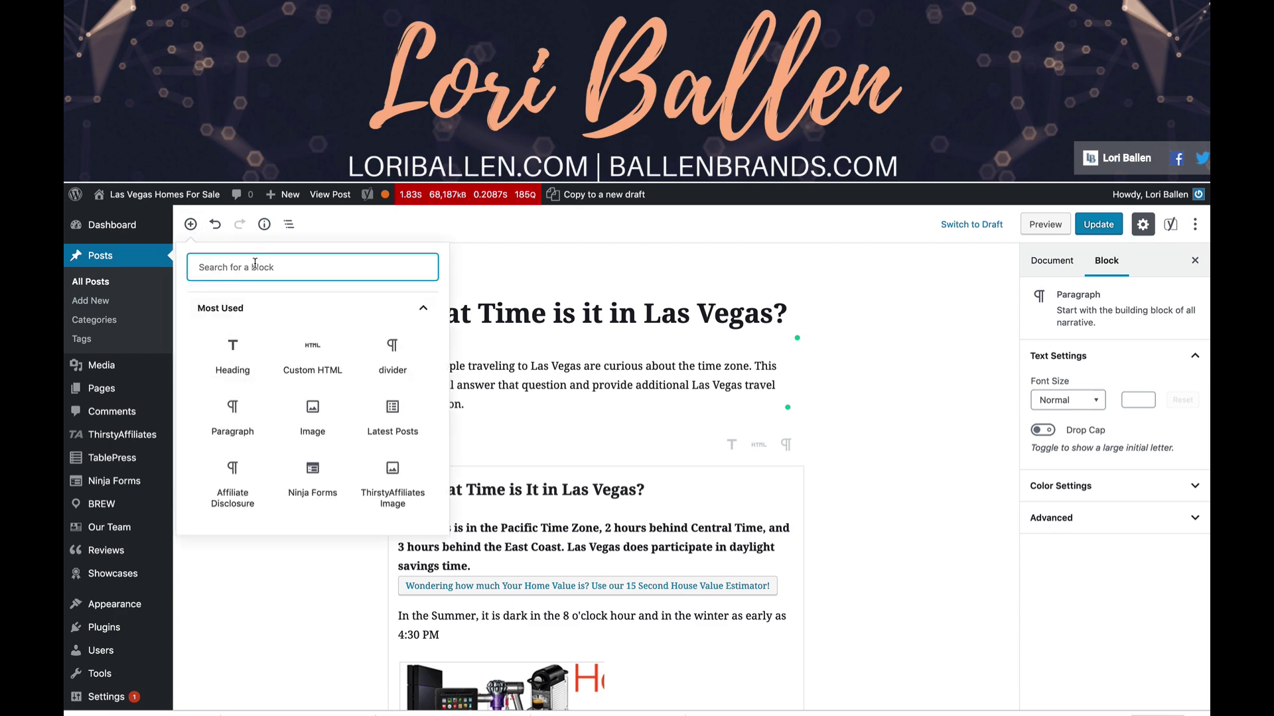
text(ima)
click(234, 386)
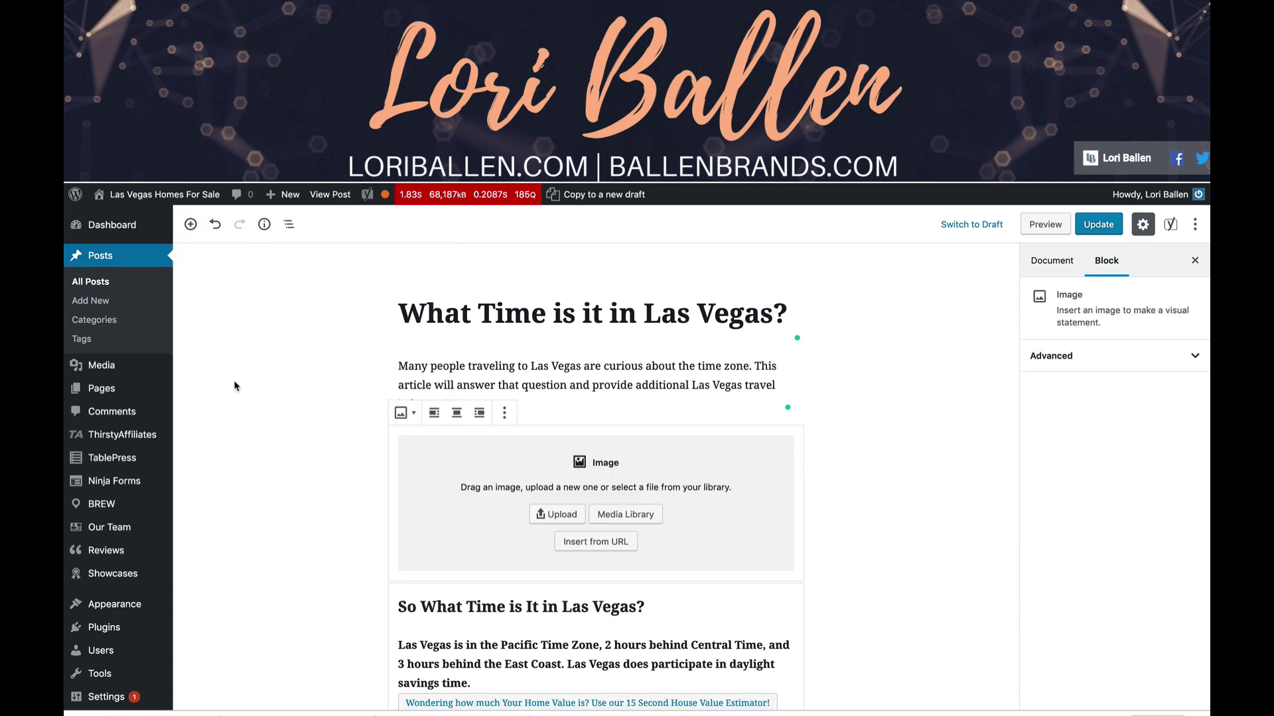
click(557, 515)
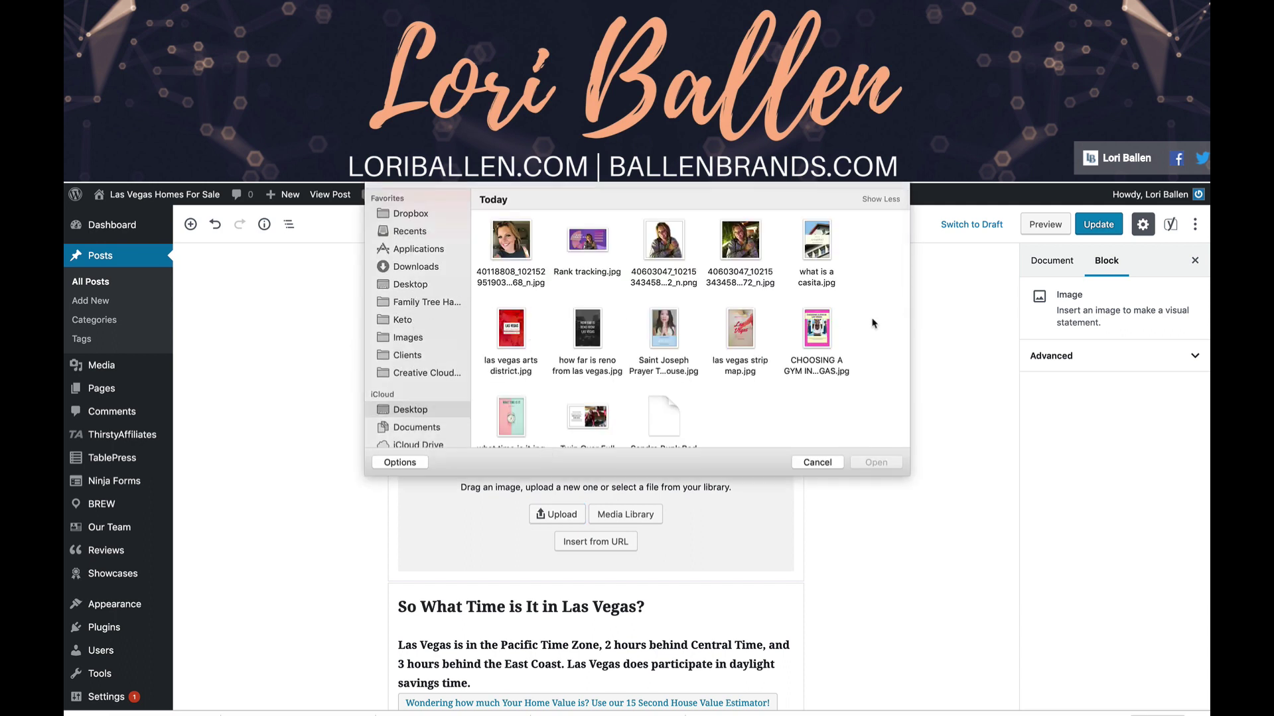
scroll(748, 408, down, 2)
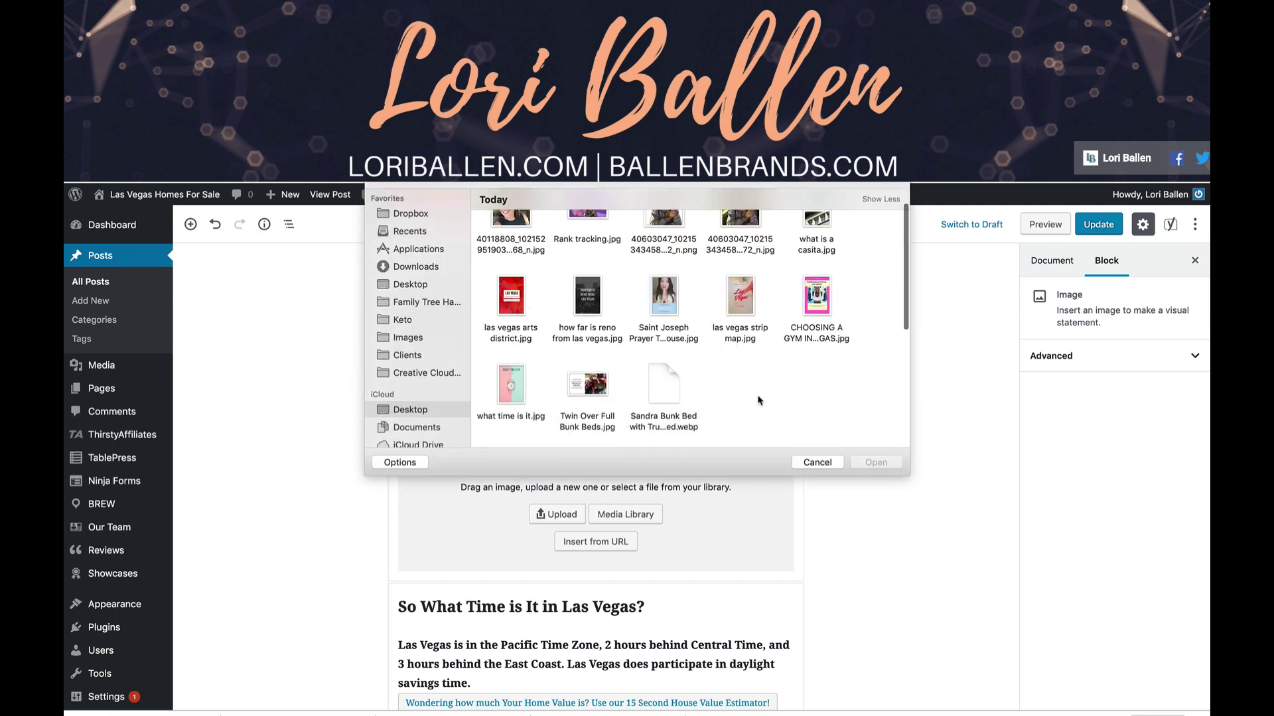
click(512, 372)
click(874, 463)
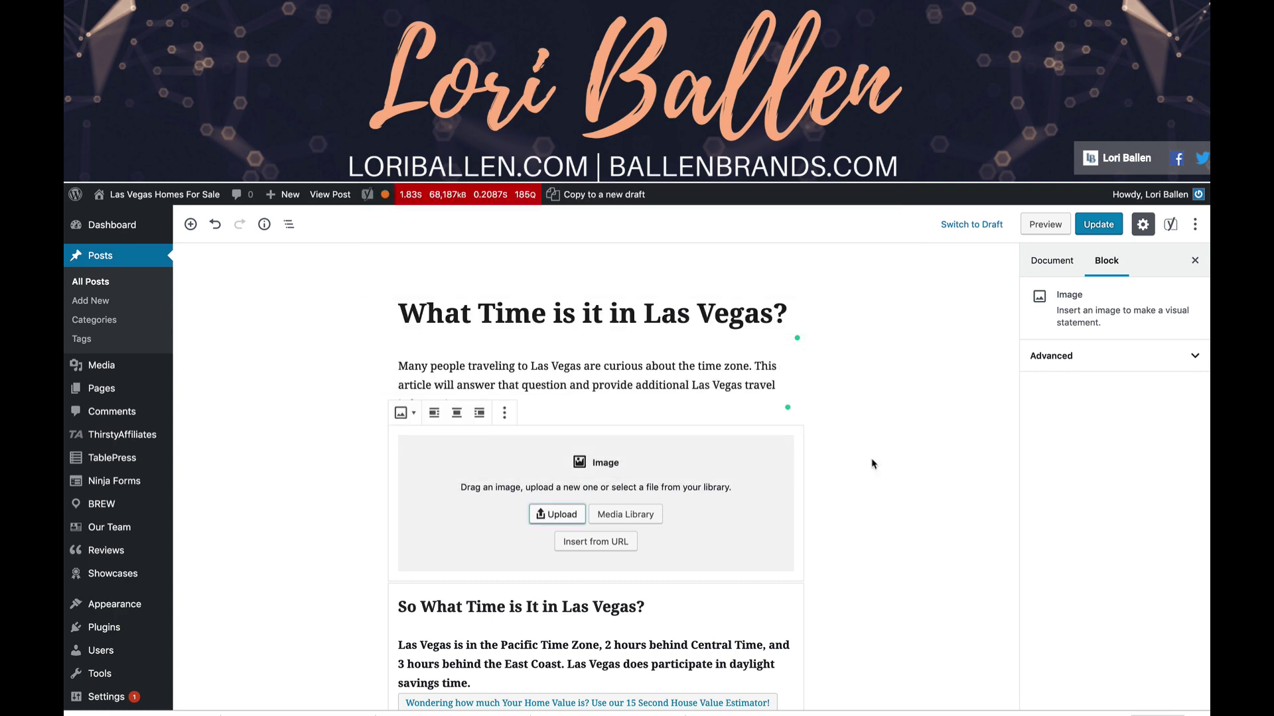
click(654, 394)
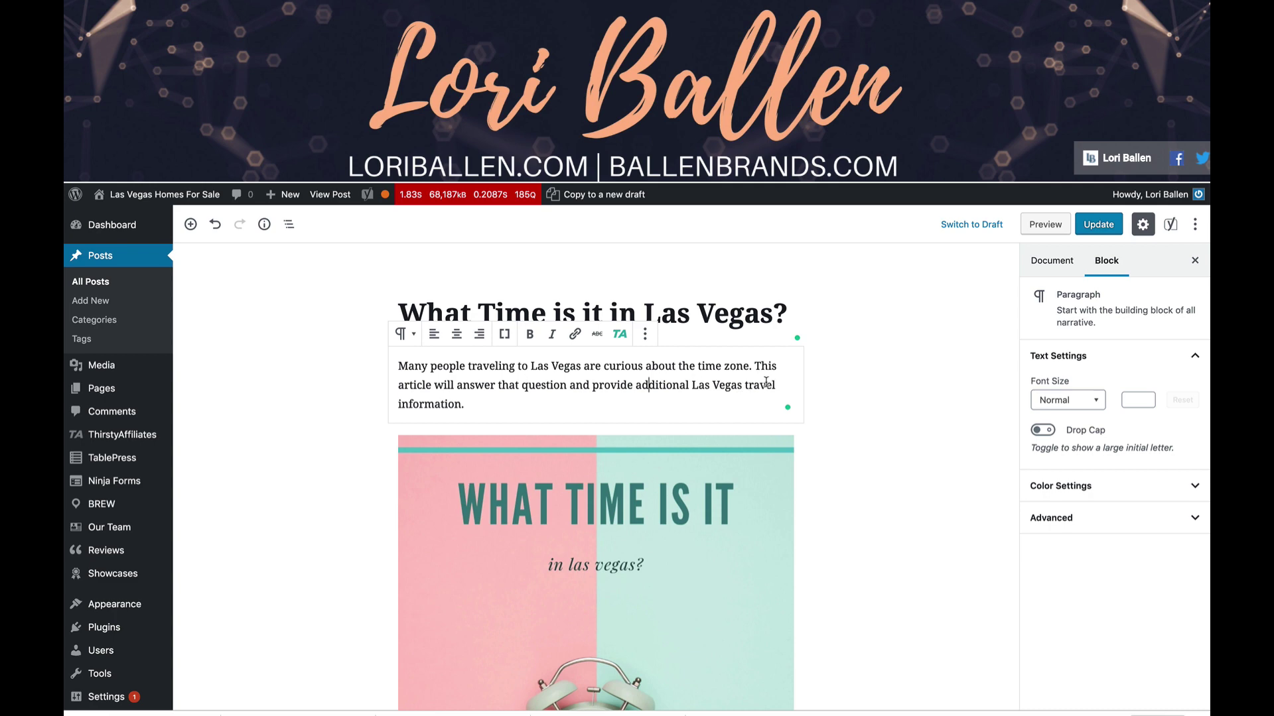
Insert 'What Time Is it in Las Vegas' after 'question' in the intro, then select the whole paragraph
click(567, 385)
text(What Time )
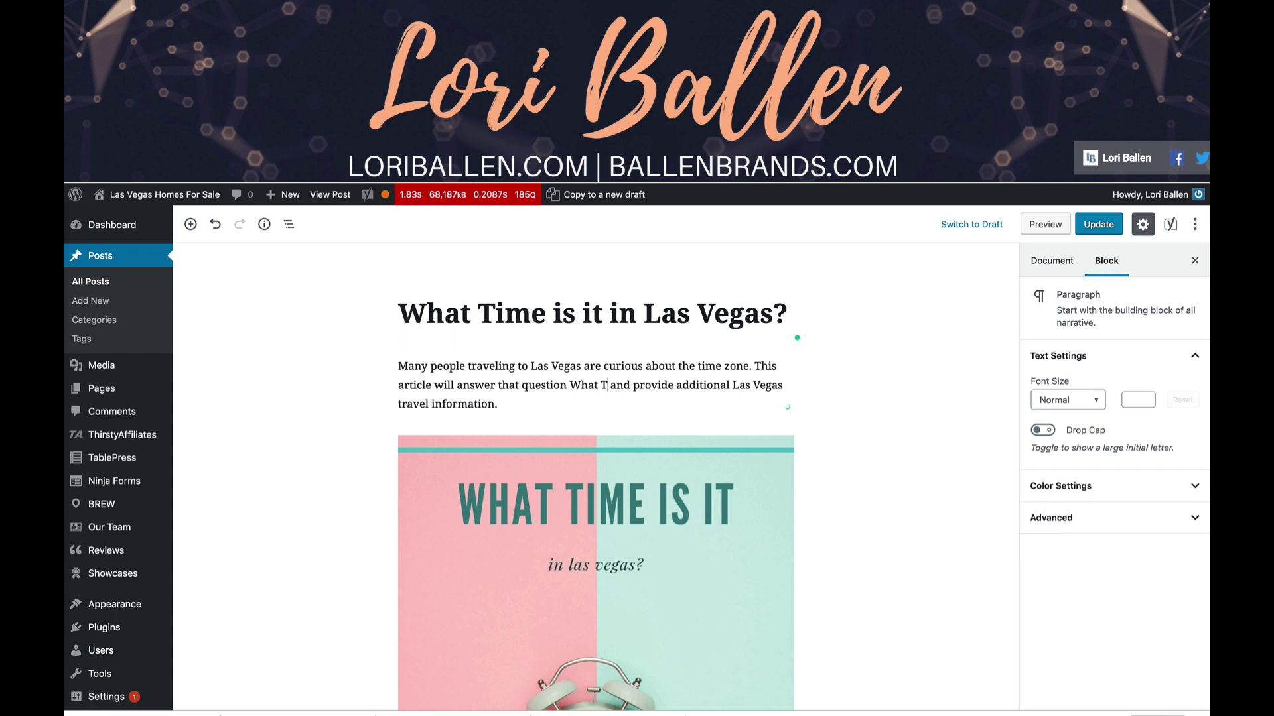
text(Is it in Las Vegas)
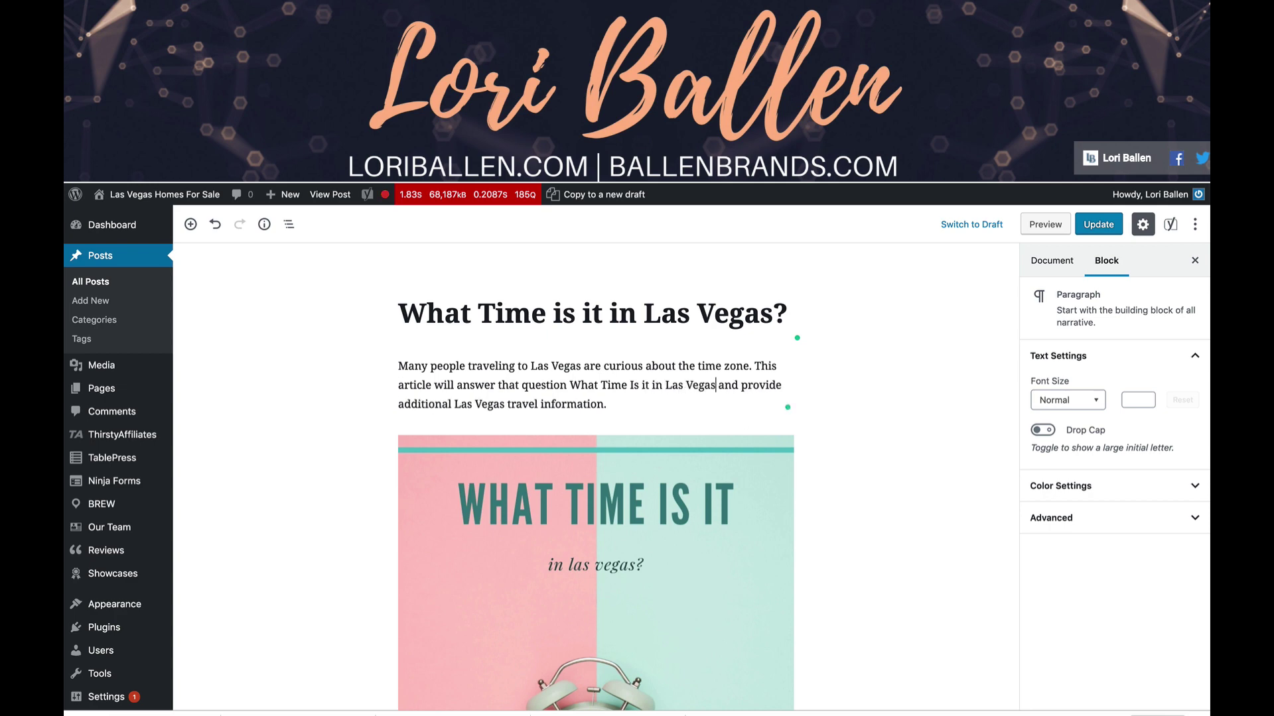
triple_click(541, 394)
key(ctrl+c)
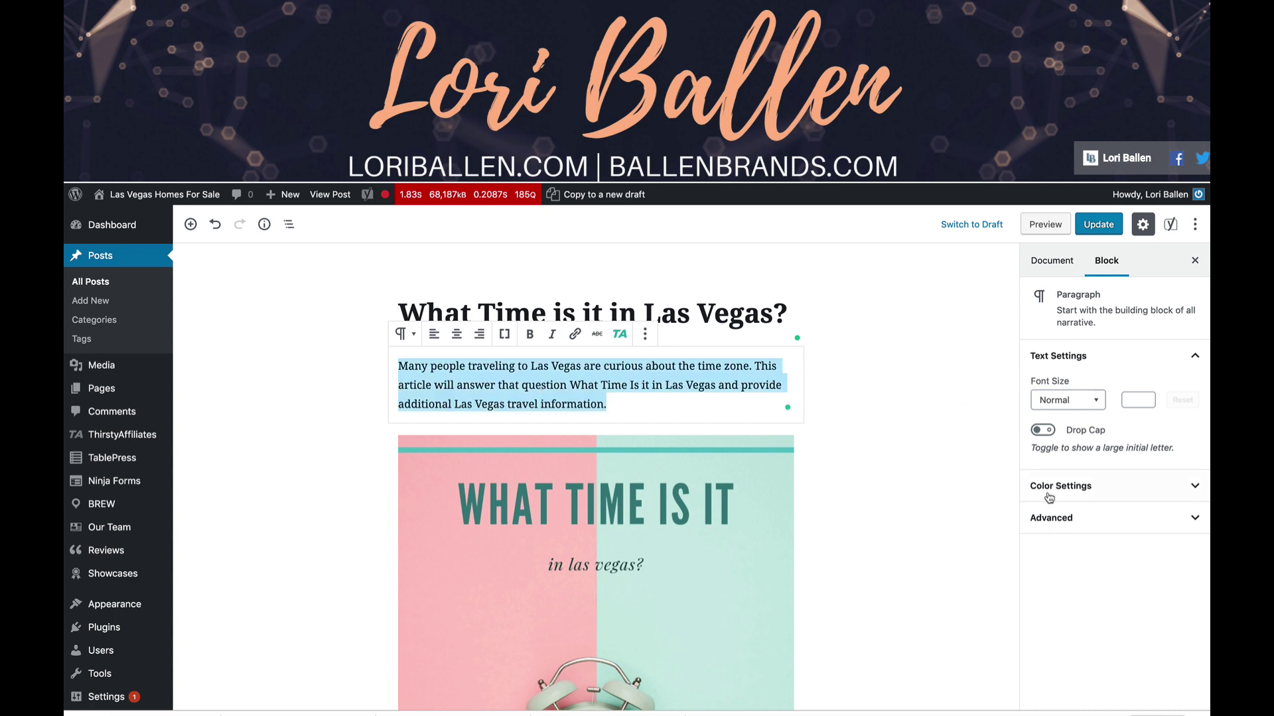
Paste the intro paragraph into the post's Excerpt field in Document settings
click(1058, 264)
scroll(1105, 541, down, 5)
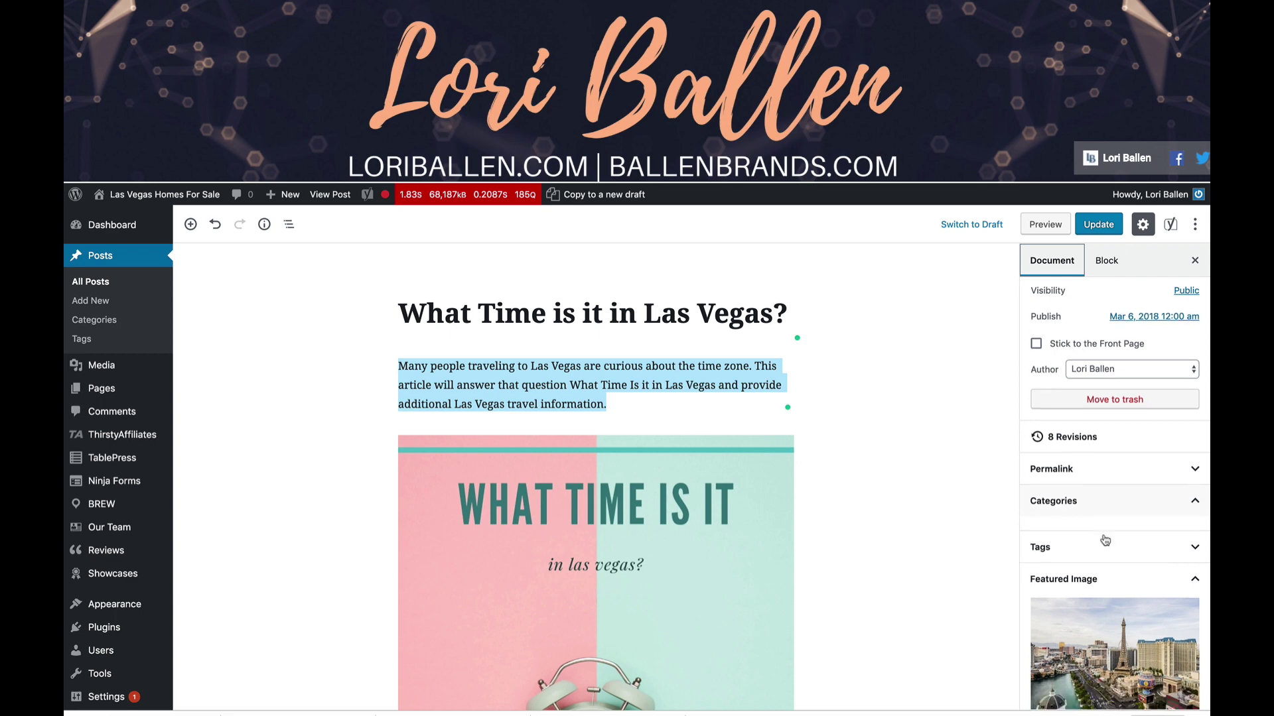
scroll(1104, 540, down, 3)
click(1101, 527)
key(ctrl+v)
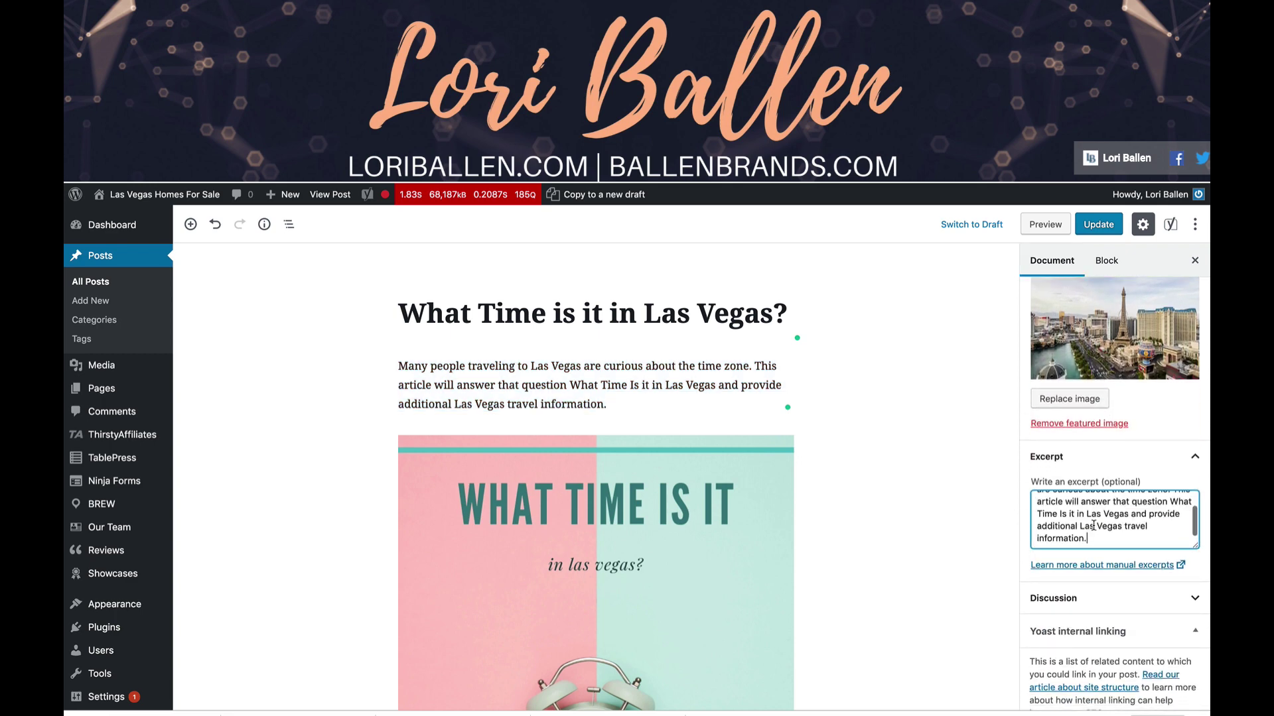
Paste the intro paragraph as the image's alt text and update the post
scroll(1126, 524, down, 5)
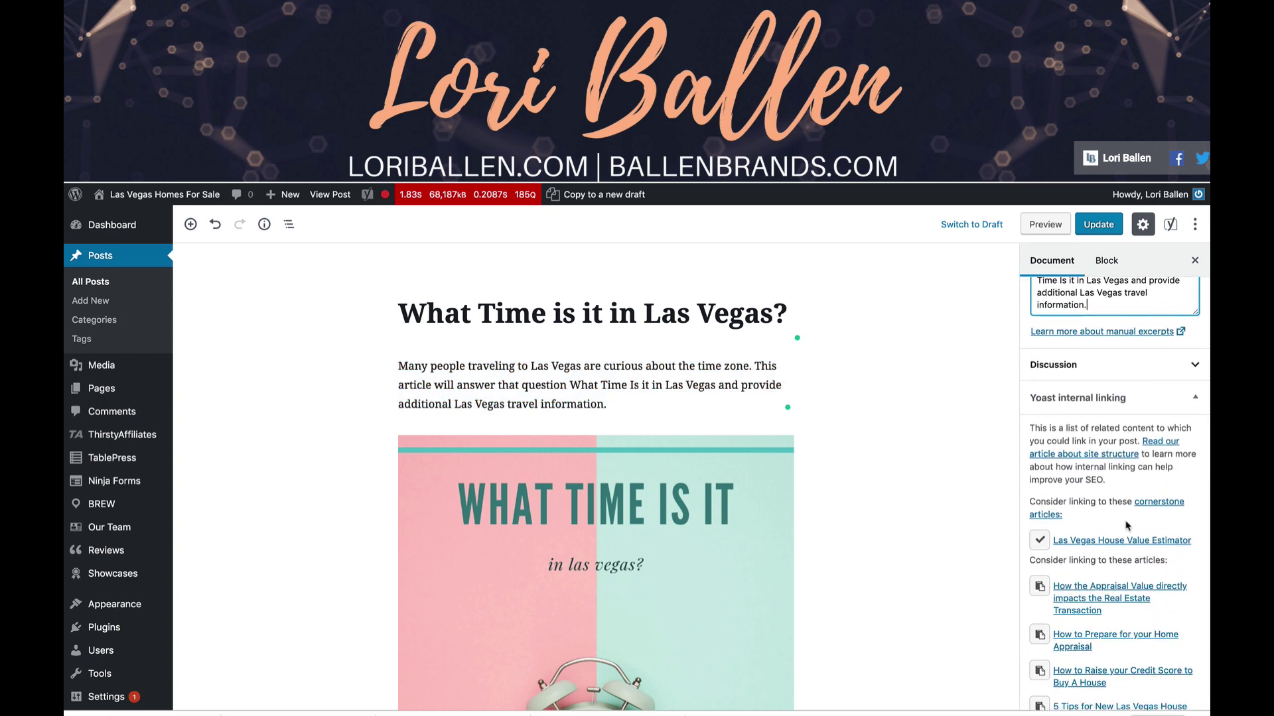
scroll(1126, 526, down, 2)
click(652, 556)
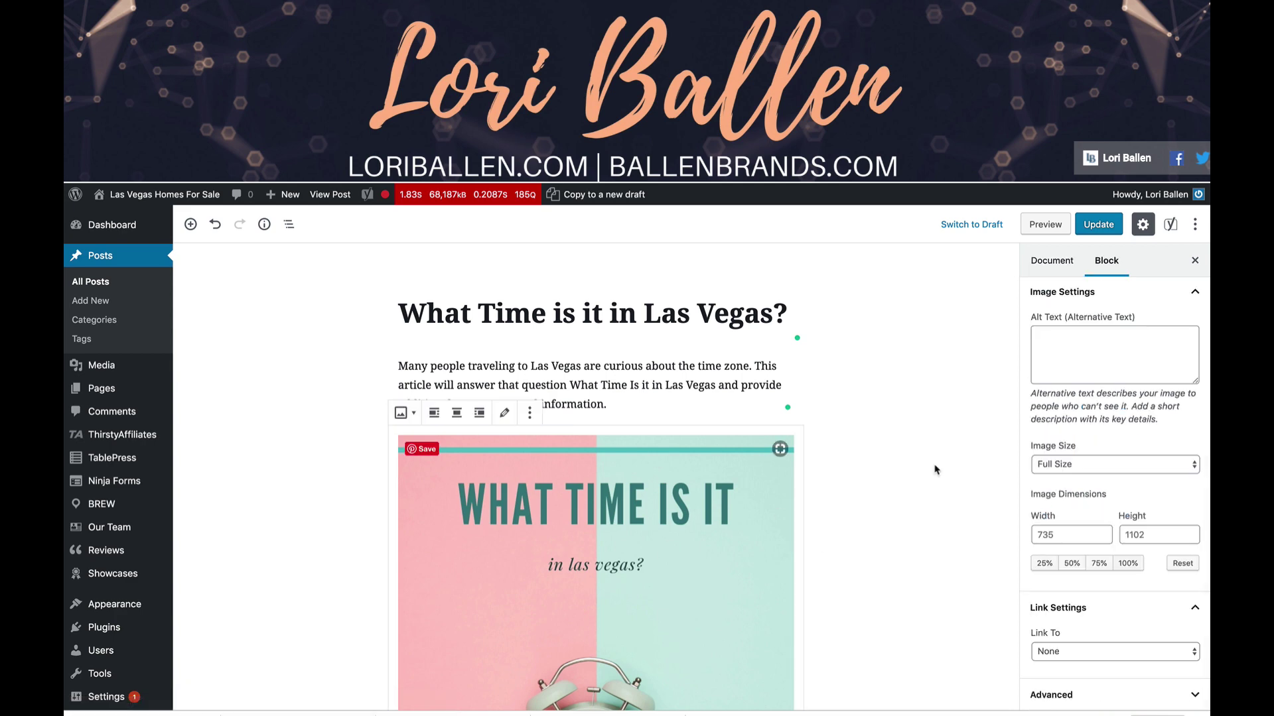
click(1050, 367)
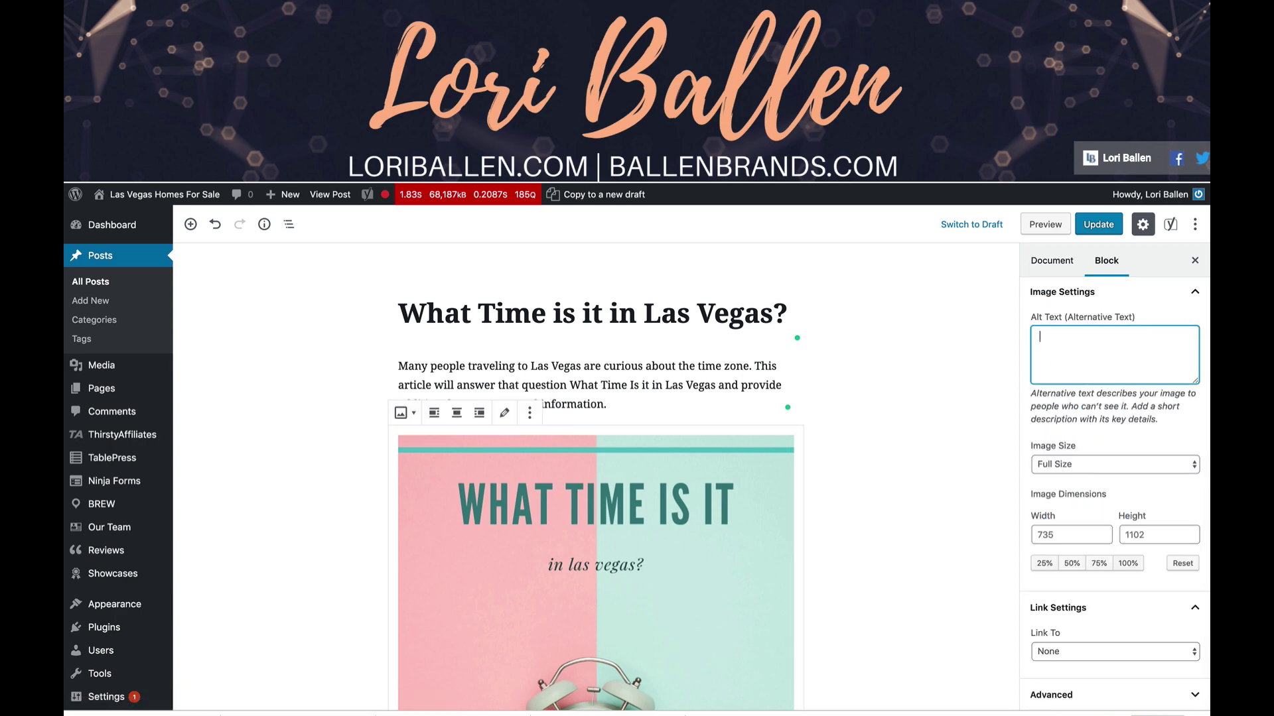
key(ctrl+v)
scroll(1162, 388, down, 2)
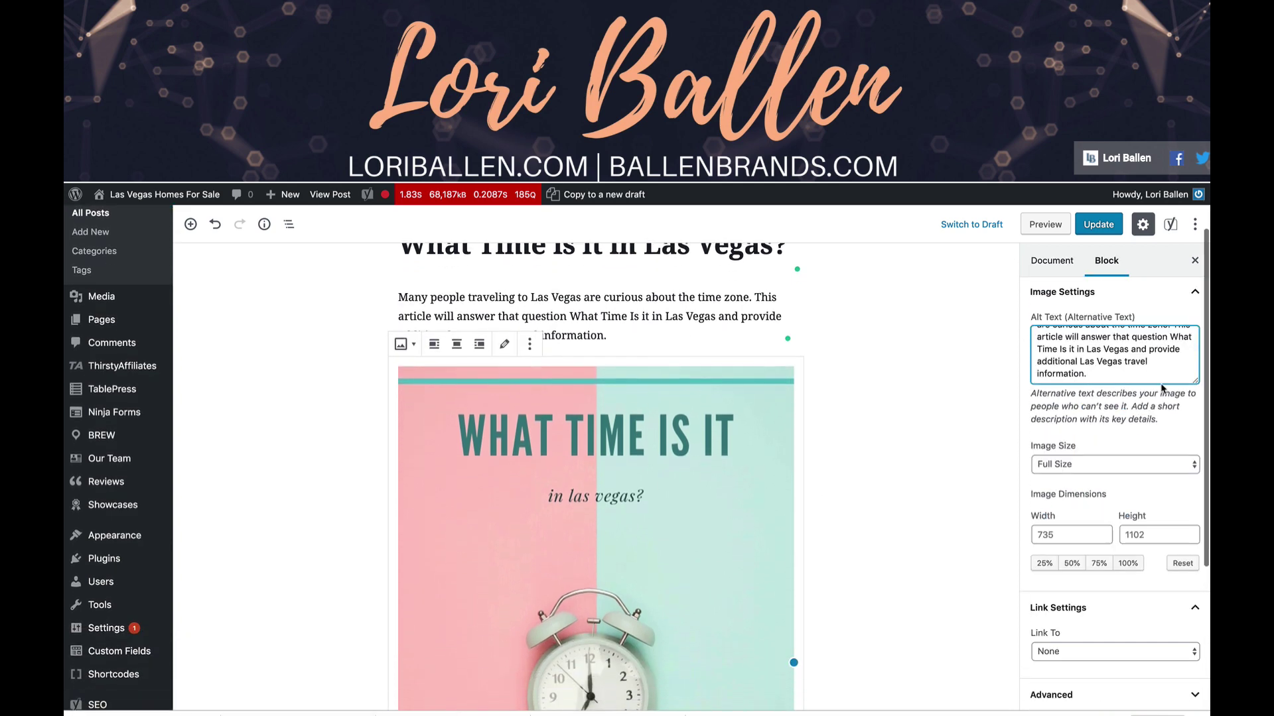
click(1102, 225)
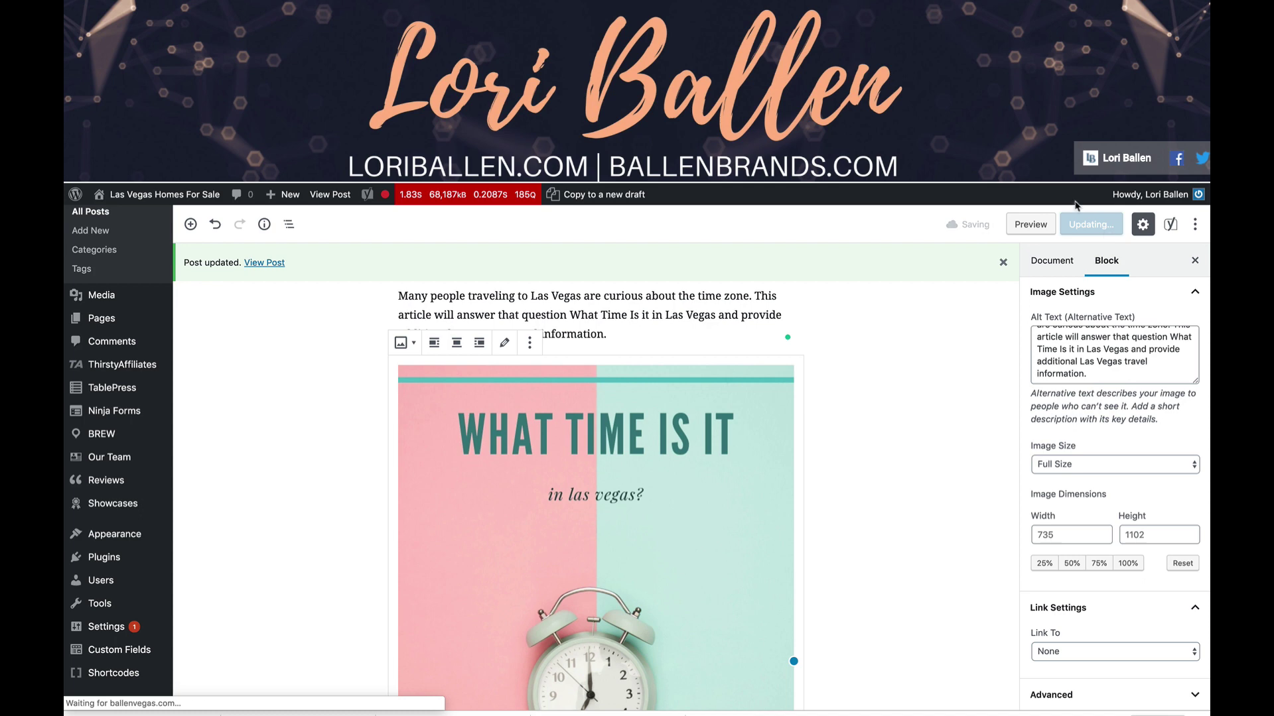
View the live 'What Time Is It in Las Vegas?' post showing its revised intro and new image
click(331, 195)
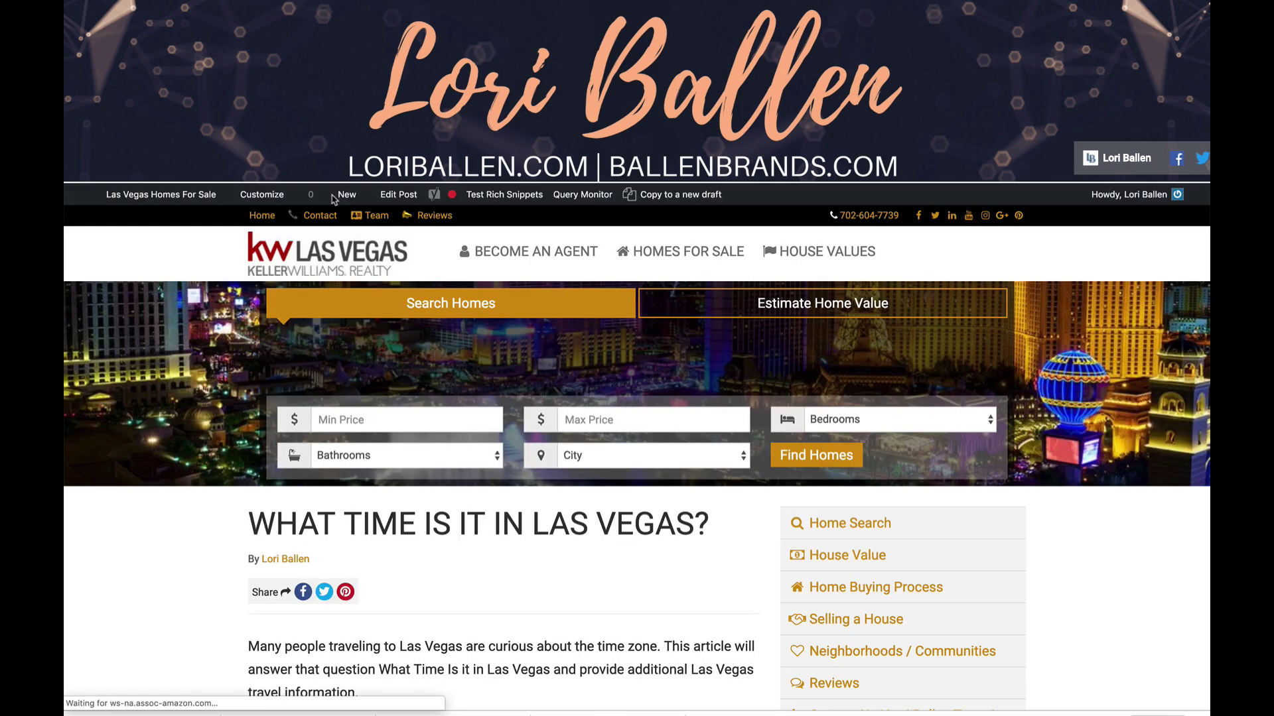
mouse_move(355, 194)
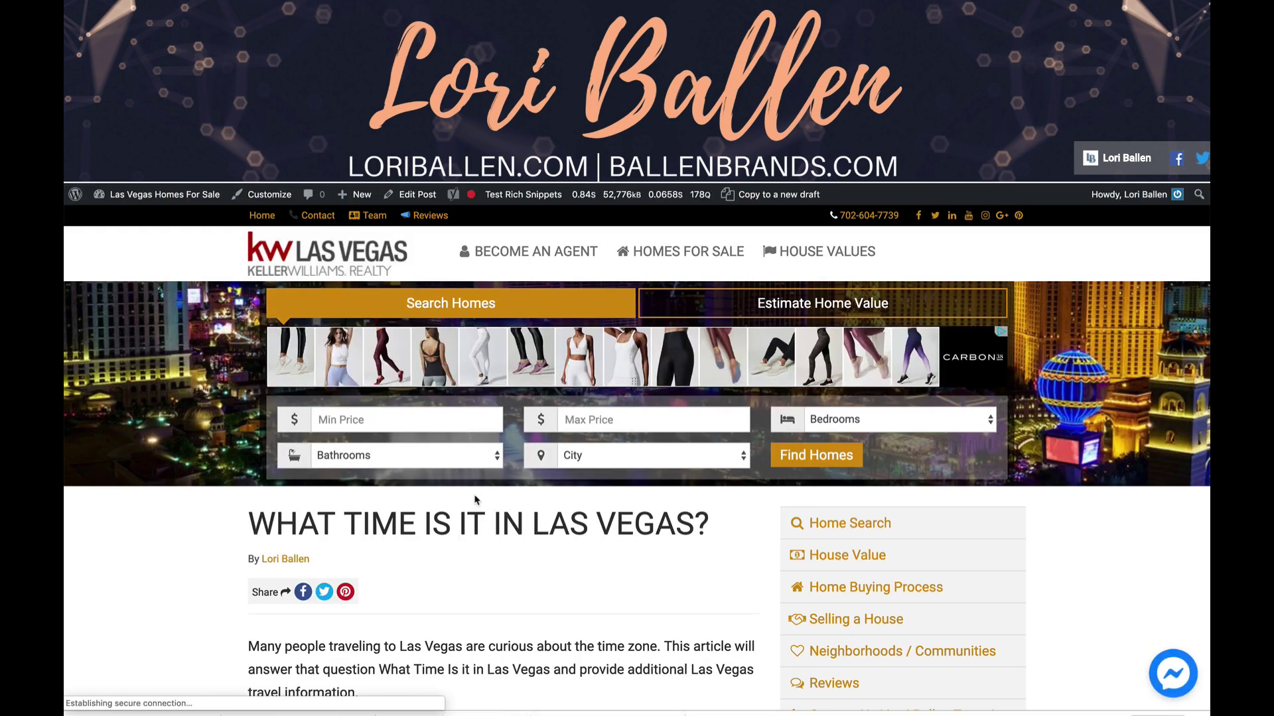
scroll(476, 497, down, 5)
scroll(476, 497, up, 4)
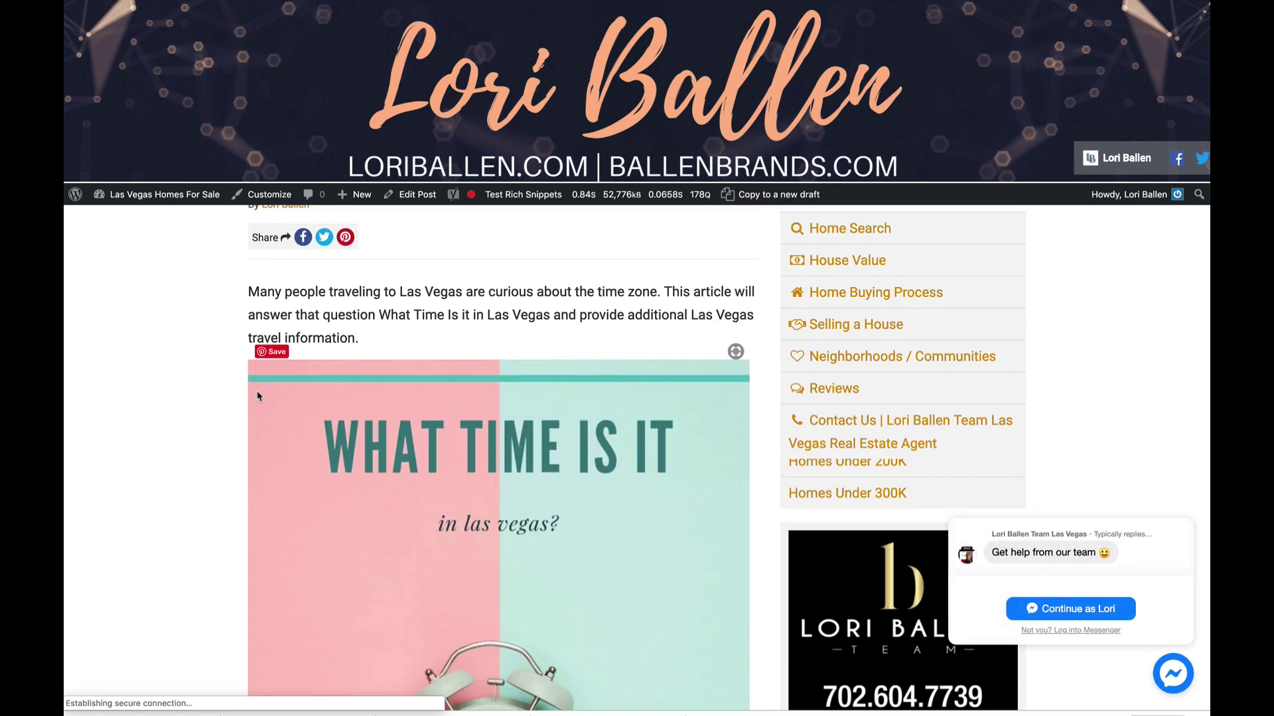
Pin the What Time Is It image to Visiting Las Vegas, using the pasted intro paragraph as description
click(345, 236)
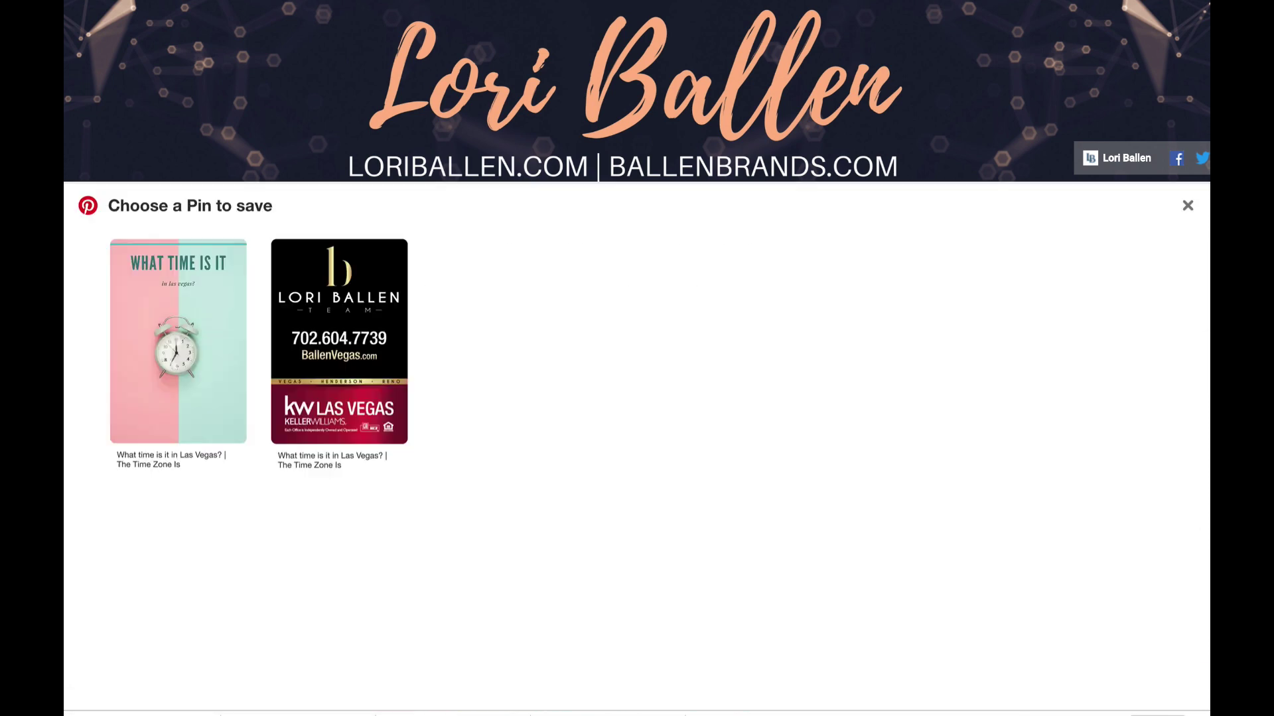
click(136, 258)
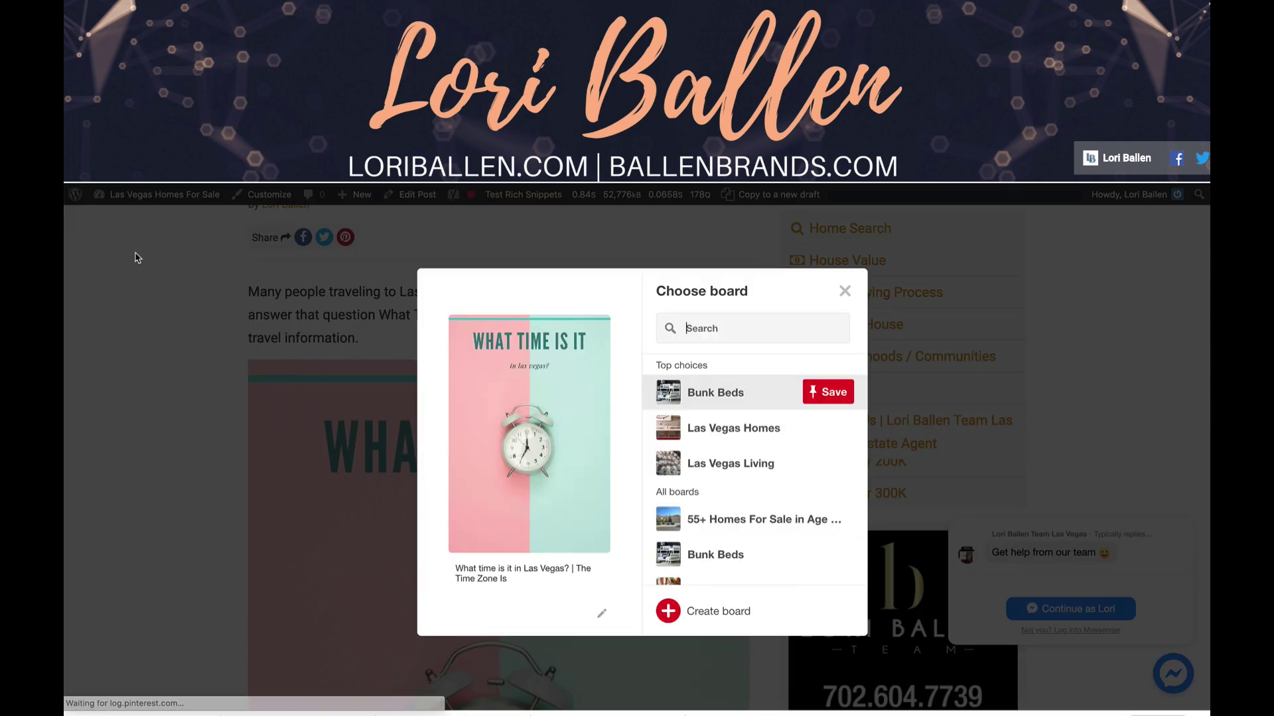
triple_click(536, 563)
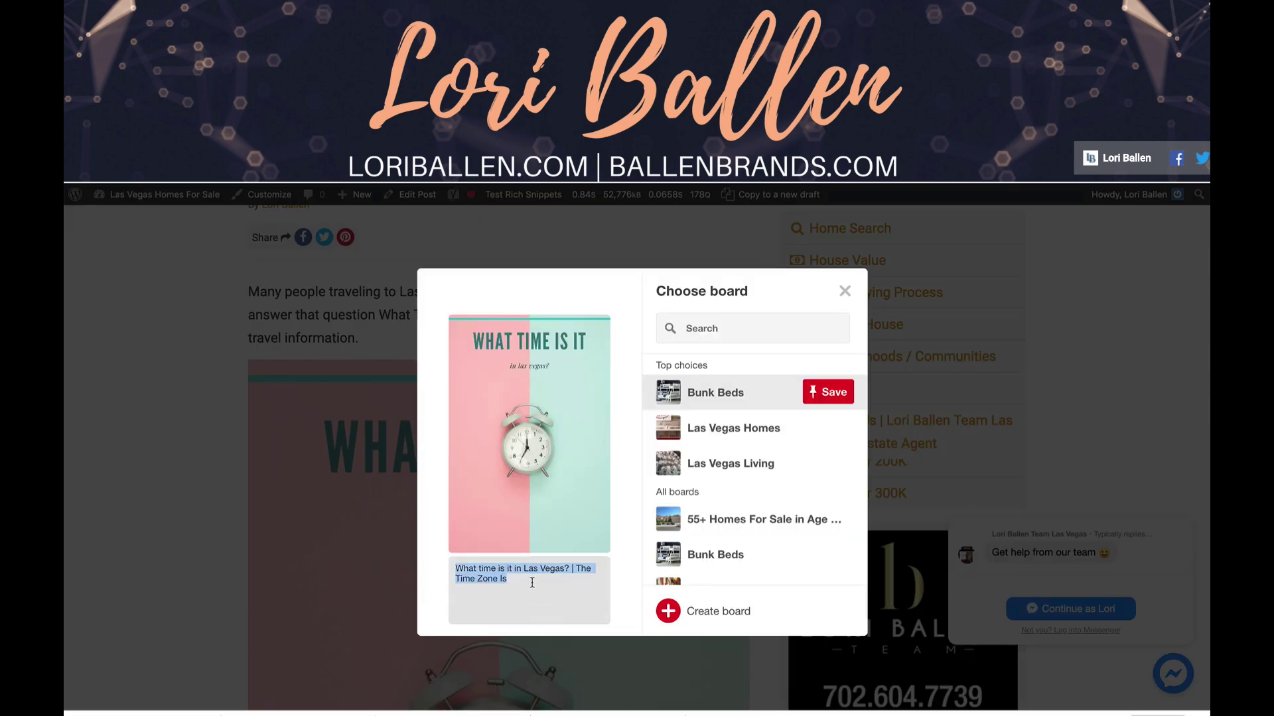
text(Many people traveling to Las Vegas are curious about the time zone. This article will answer that question What Time Is it in Las Vegas and provide additional Las Vegas travel information.)
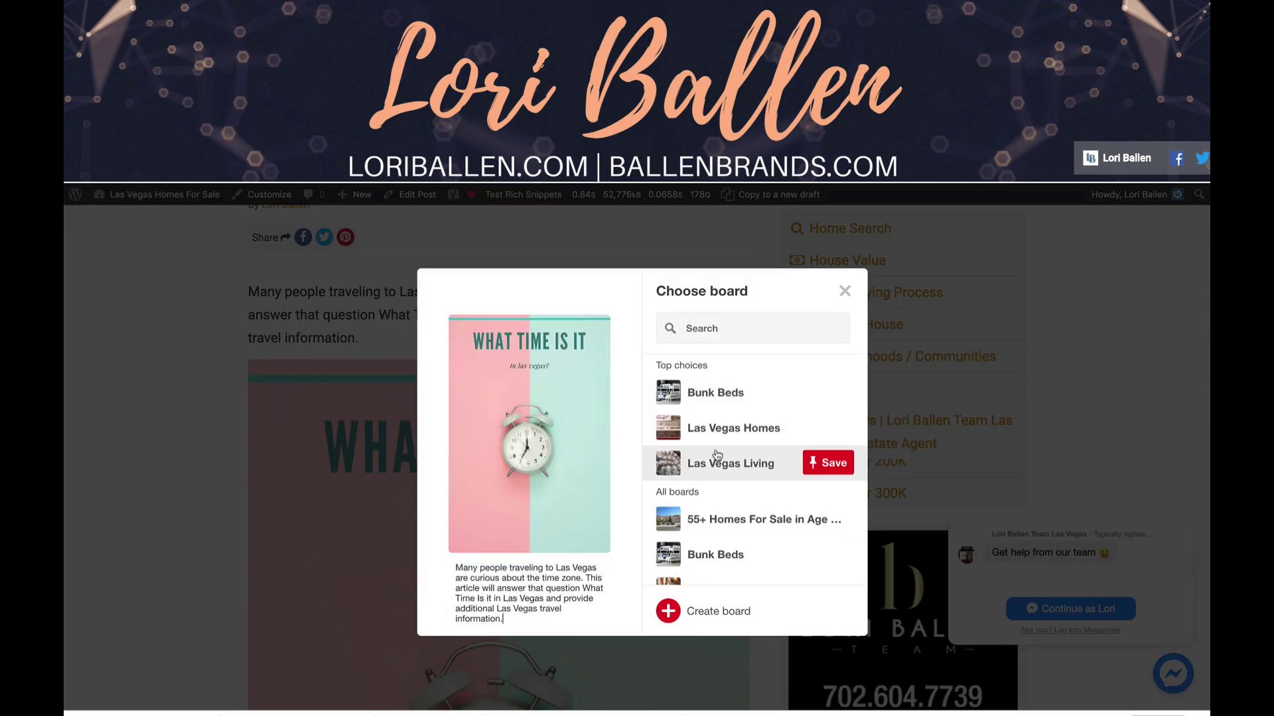
scroll(734, 466, down, 2)
scroll(733, 466, down, 5)
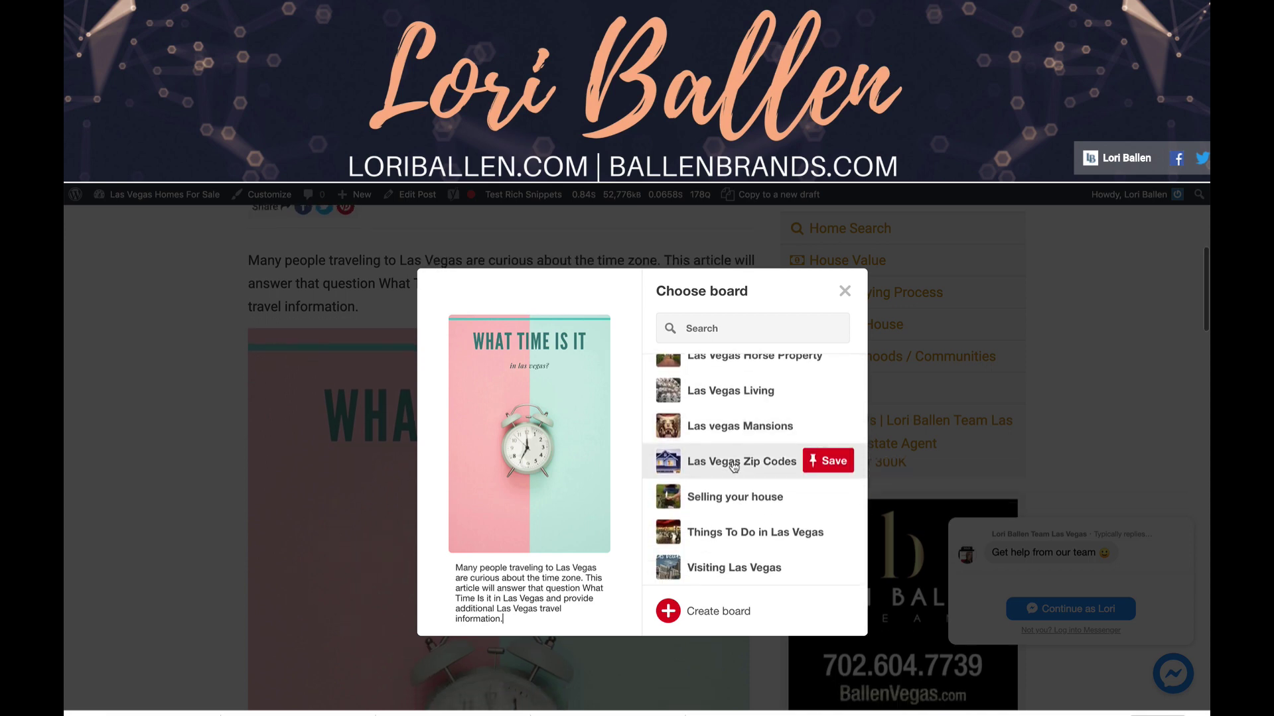
click(827, 569)
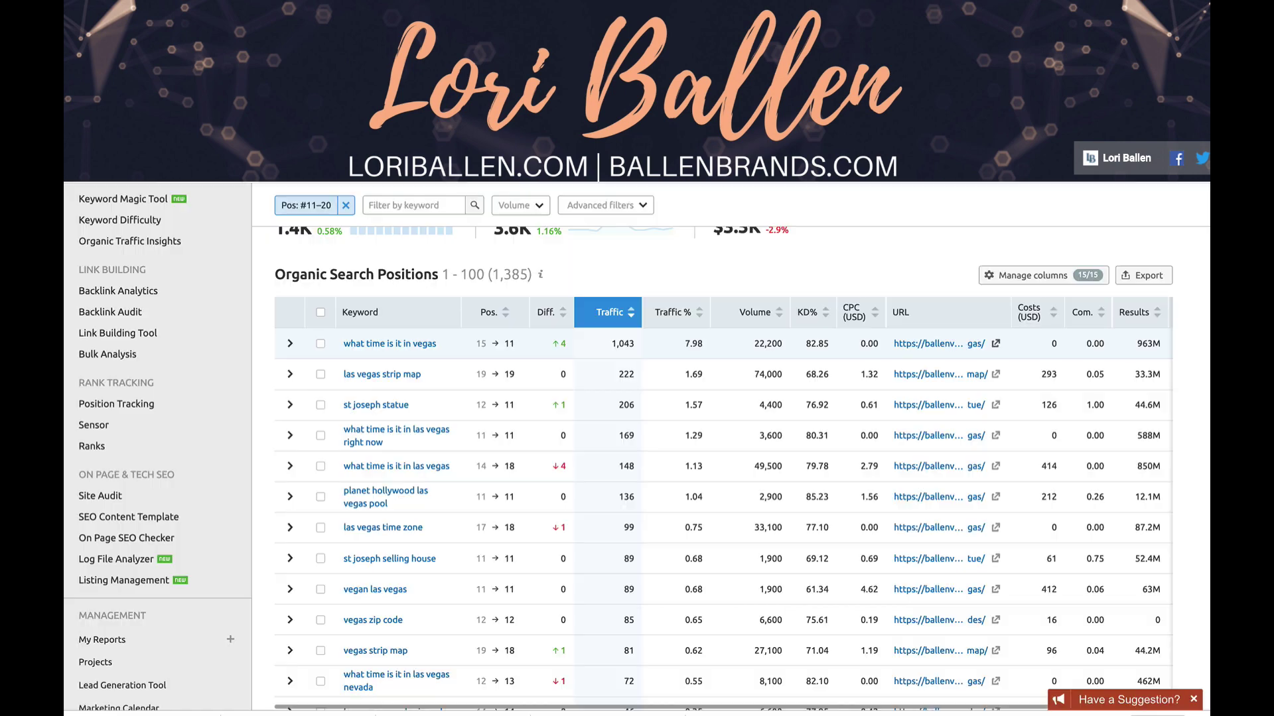
Remove the Pos #11–20 filter and list ballenvegas.com's 1,304 organic pages with traffic and keywords
scroll(415, 497, up, 3)
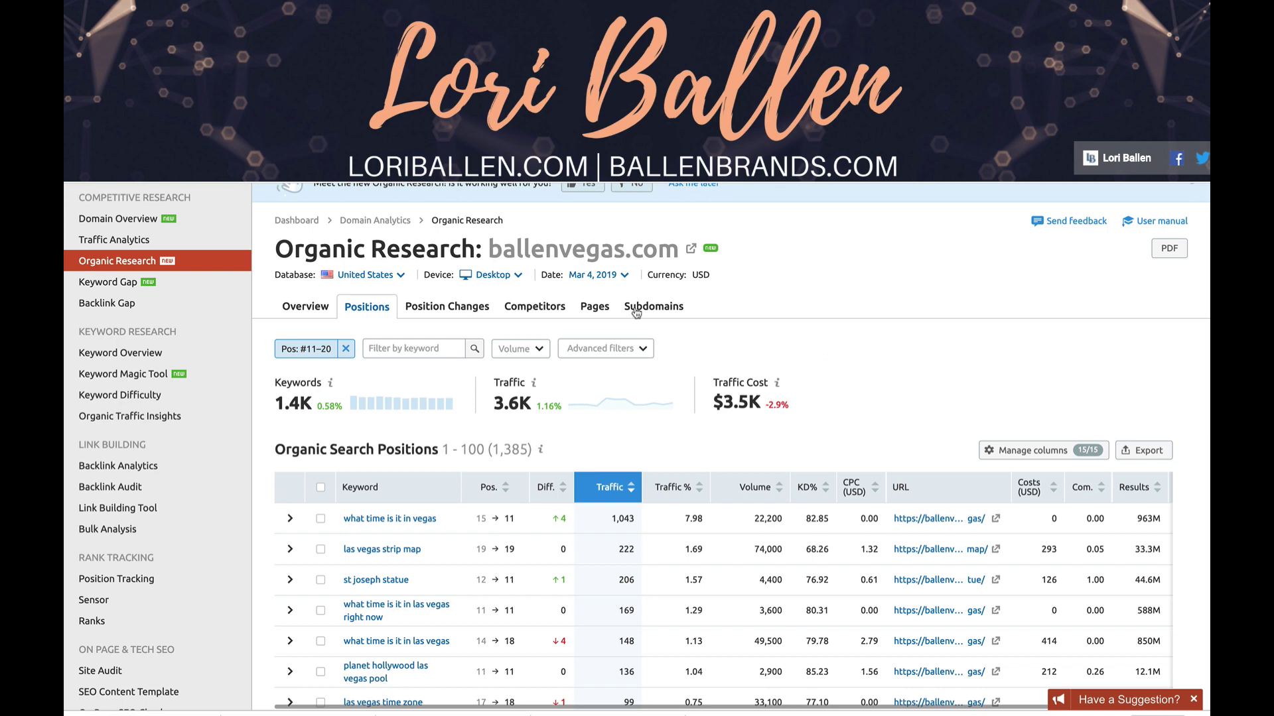
click(346, 349)
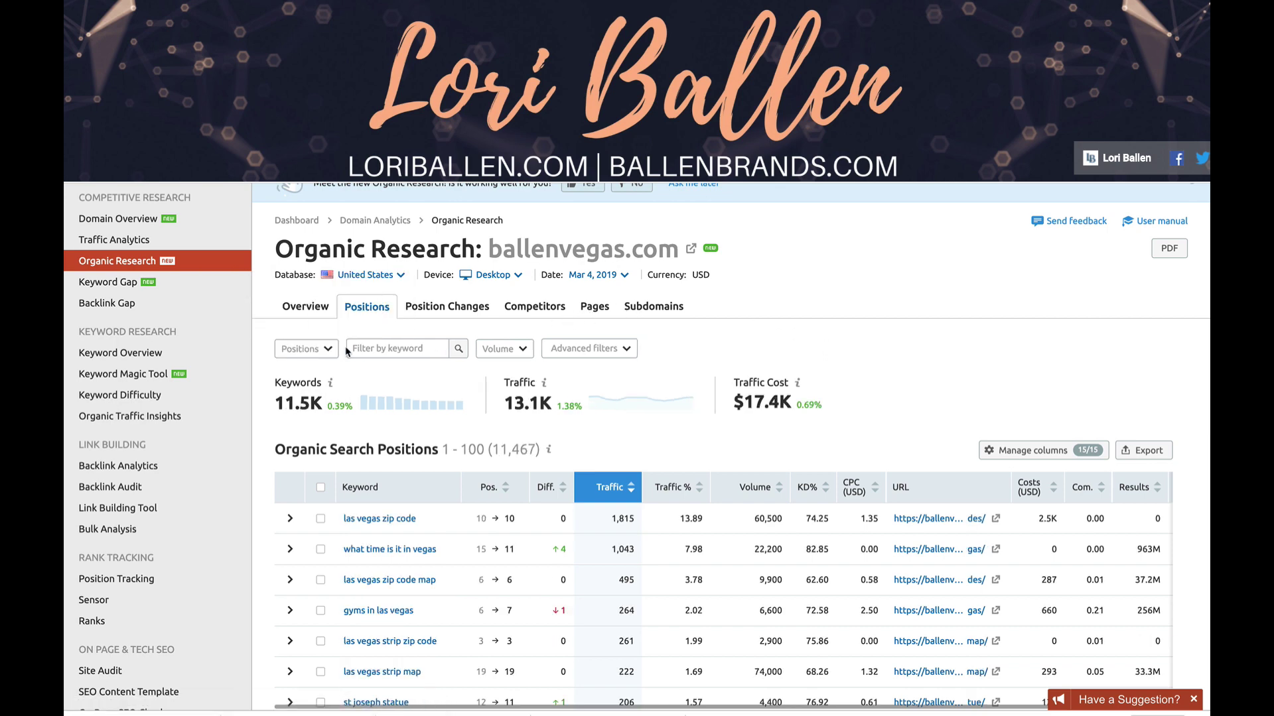
click(596, 308)
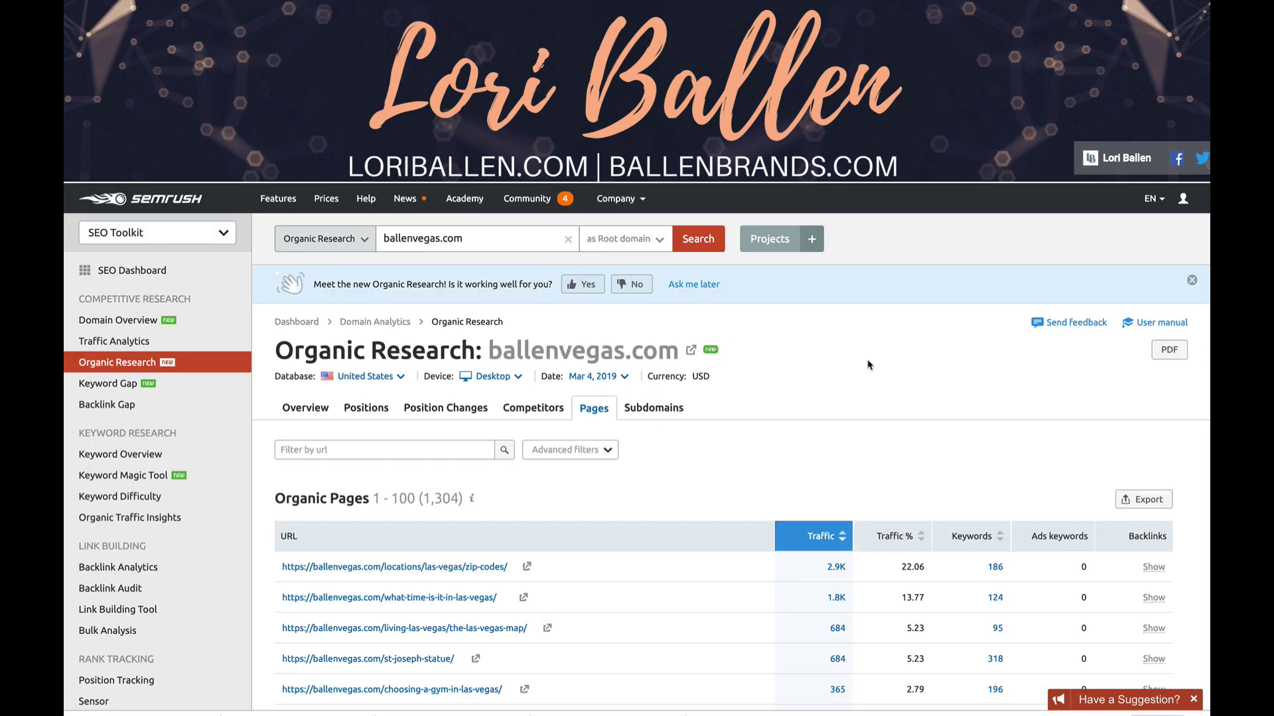
scroll(869, 364, down, 2)
scroll(869, 365, down, 2)
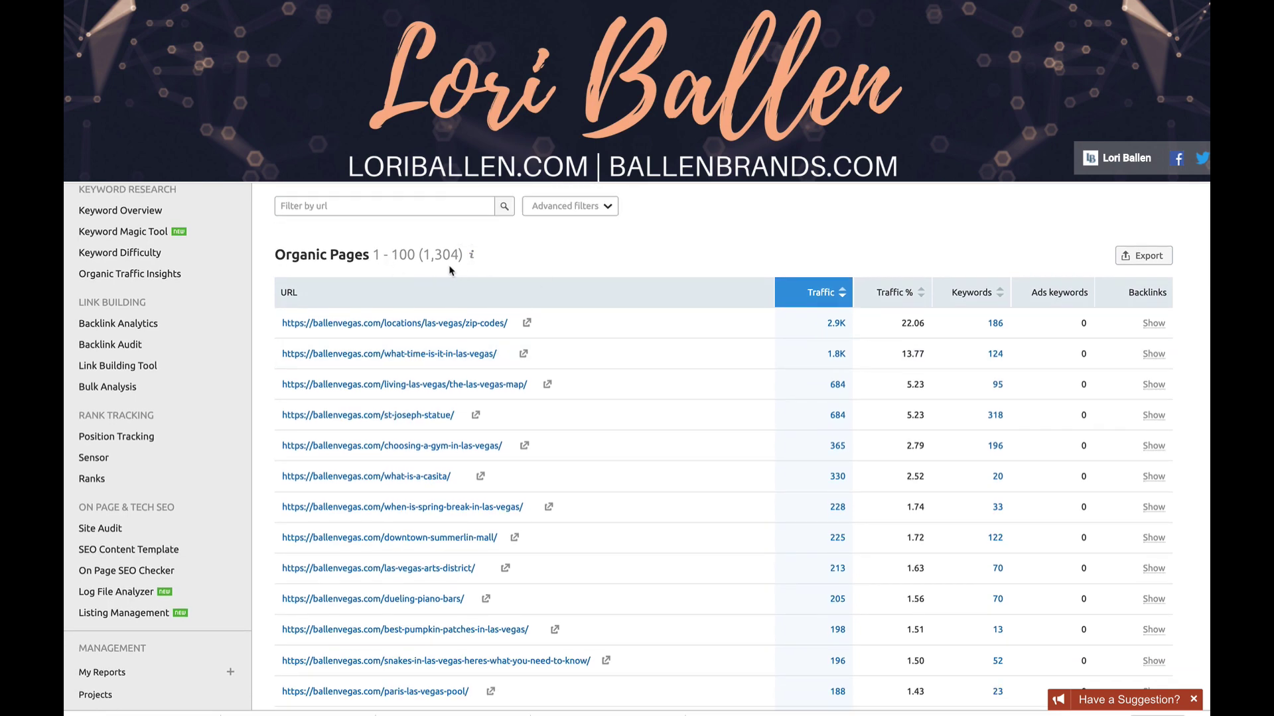
mouse_move(470, 258)
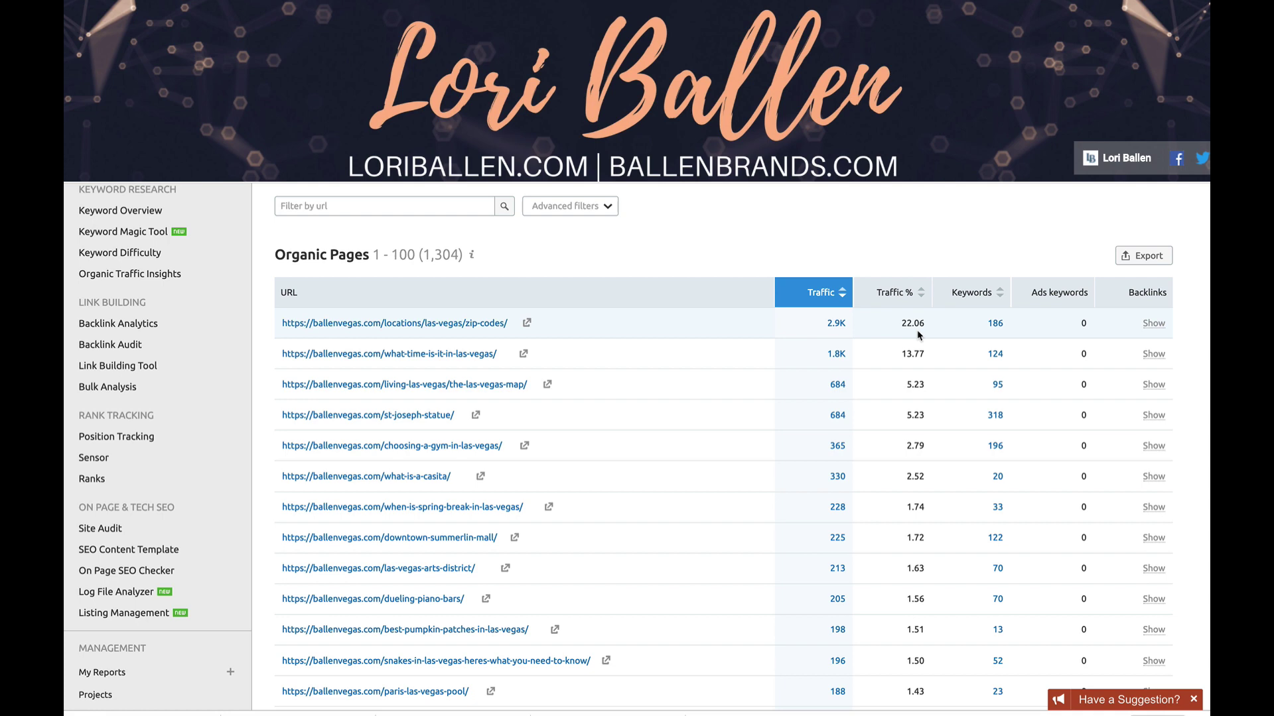
right_click(1010, 330)
Review the zip-codes page's 186 keyword positions, including 'zip code directory' at #92 with 2,400 volume
click(1061, 331)
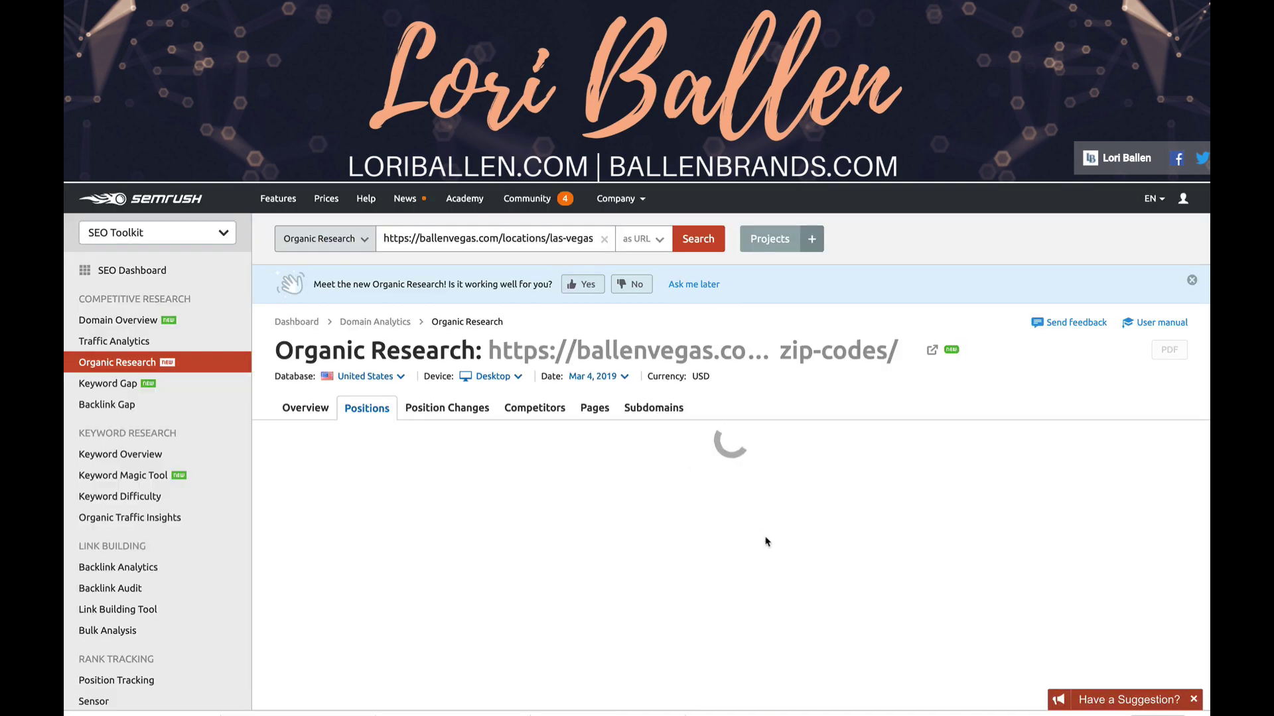
scroll(766, 542, down, 5)
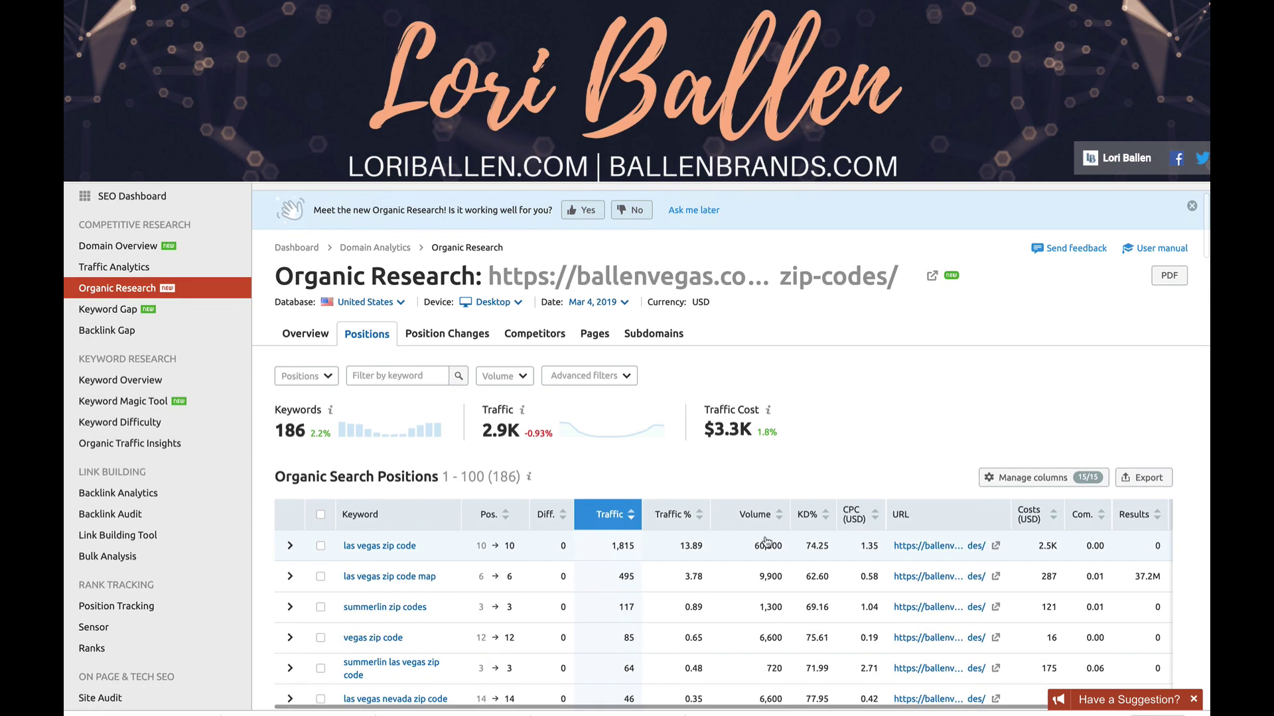
scroll(766, 542, down, 8)
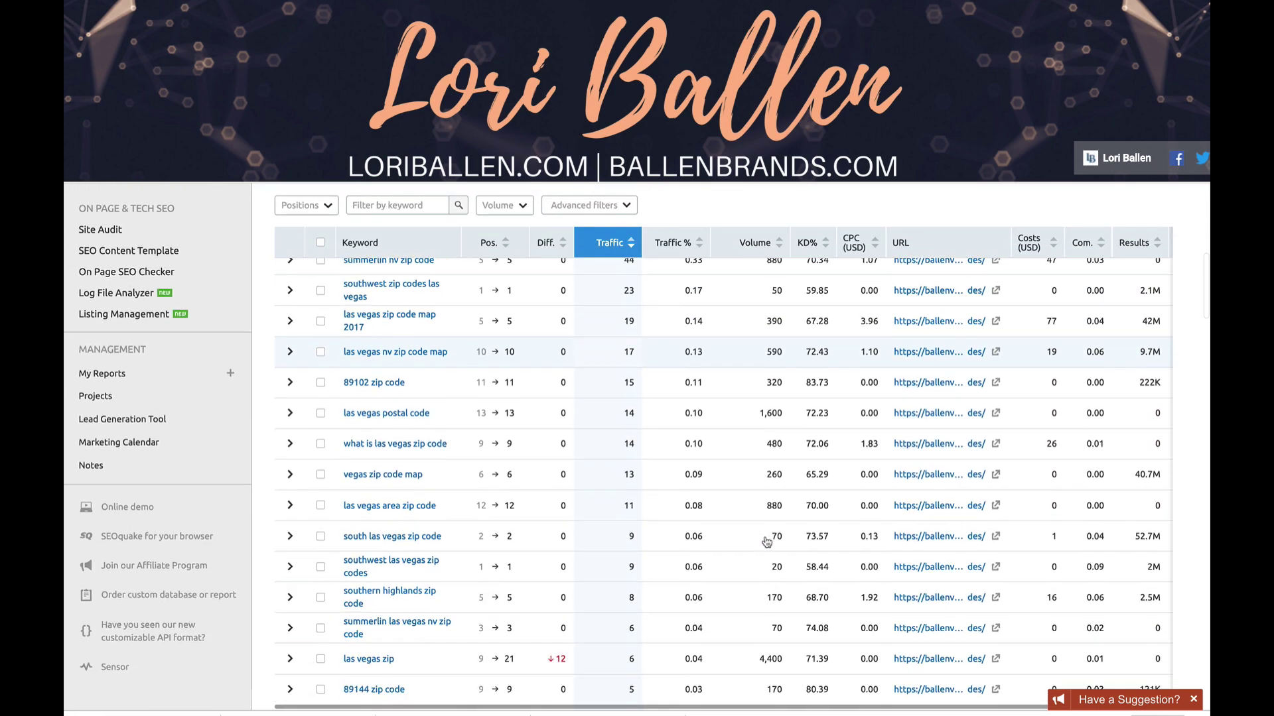
scroll(766, 542, down, 6)
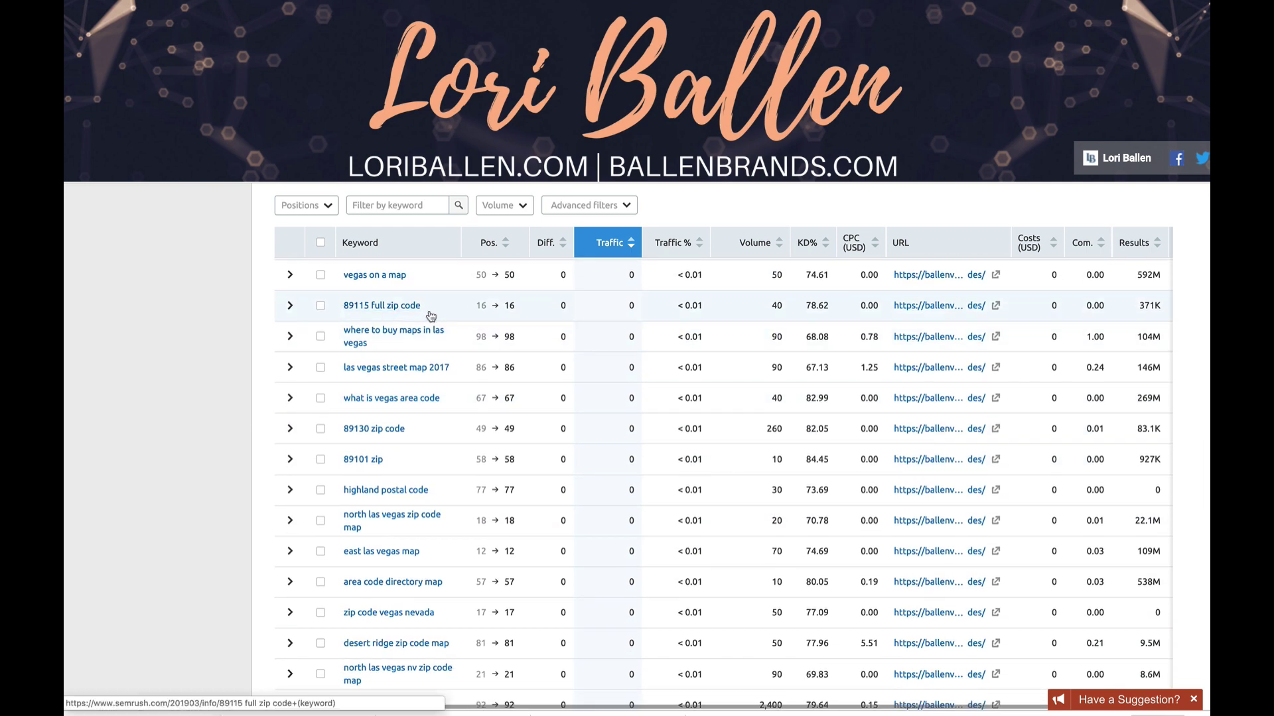
scroll(449, 318, down, 3)
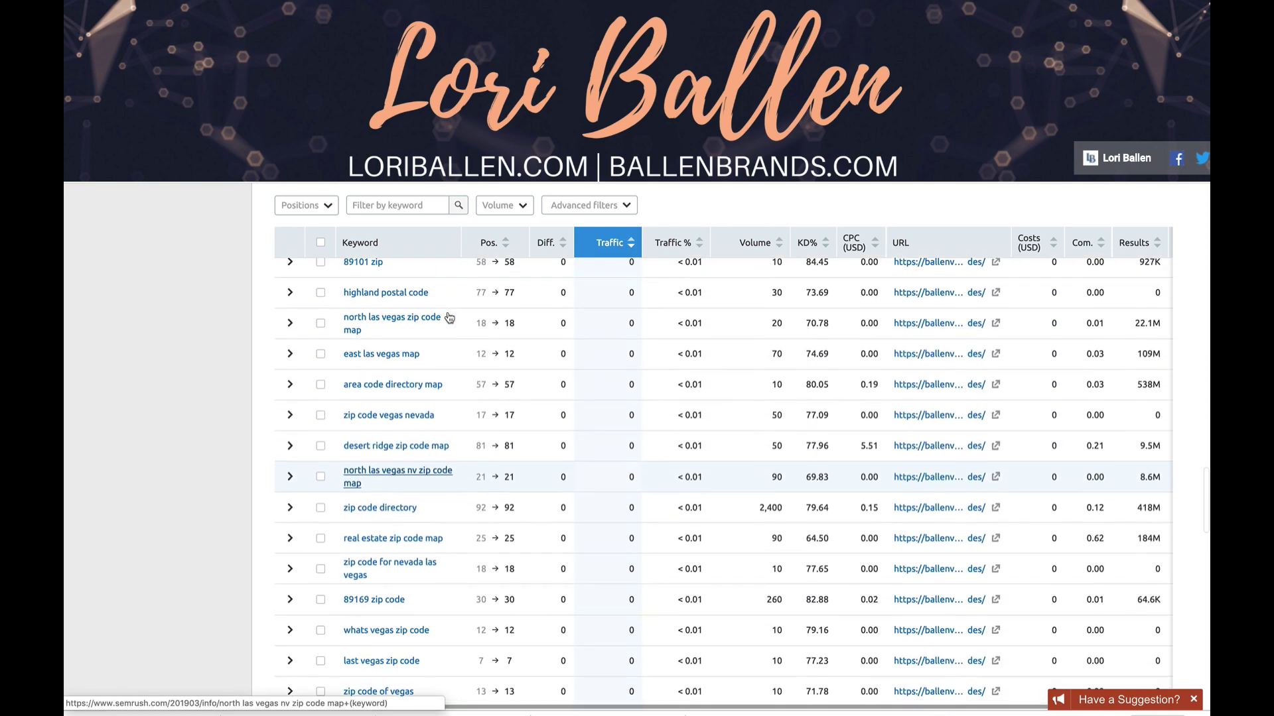
scroll(450, 318, up, 2)
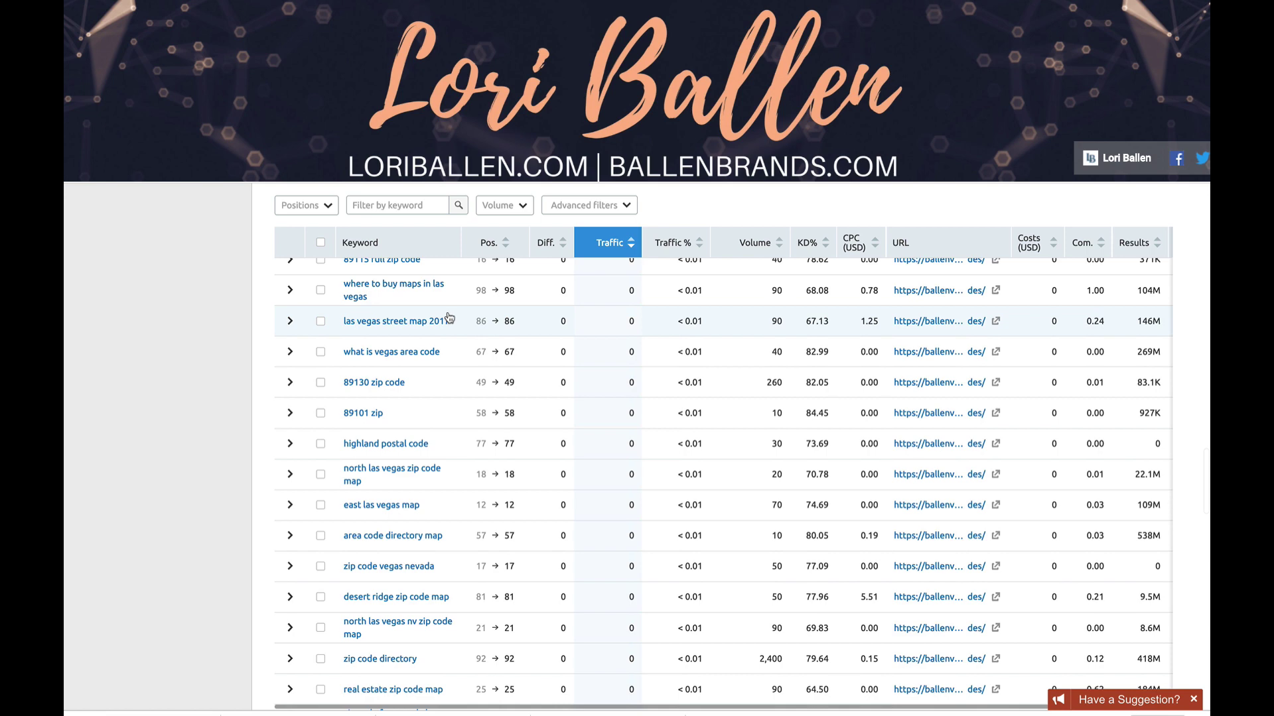
scroll(449, 318, down, 2)
scroll(449, 318, down, 3)
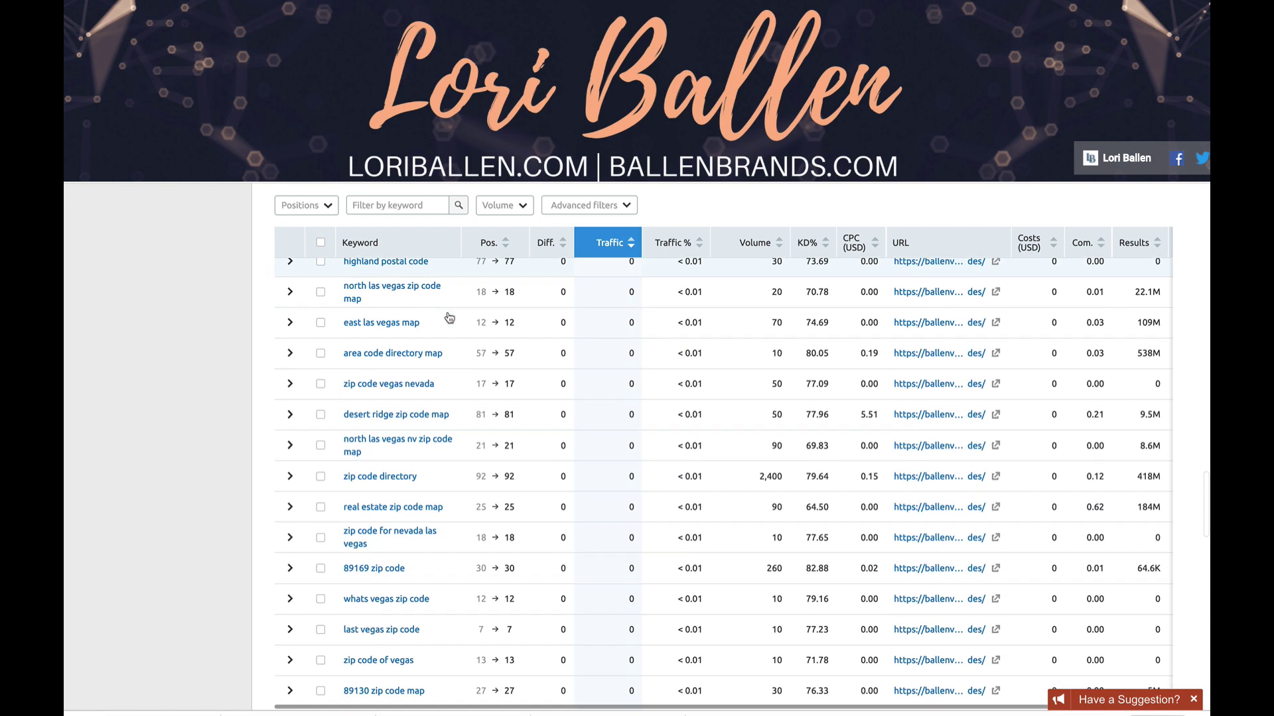
scroll(449, 318, down, 5)
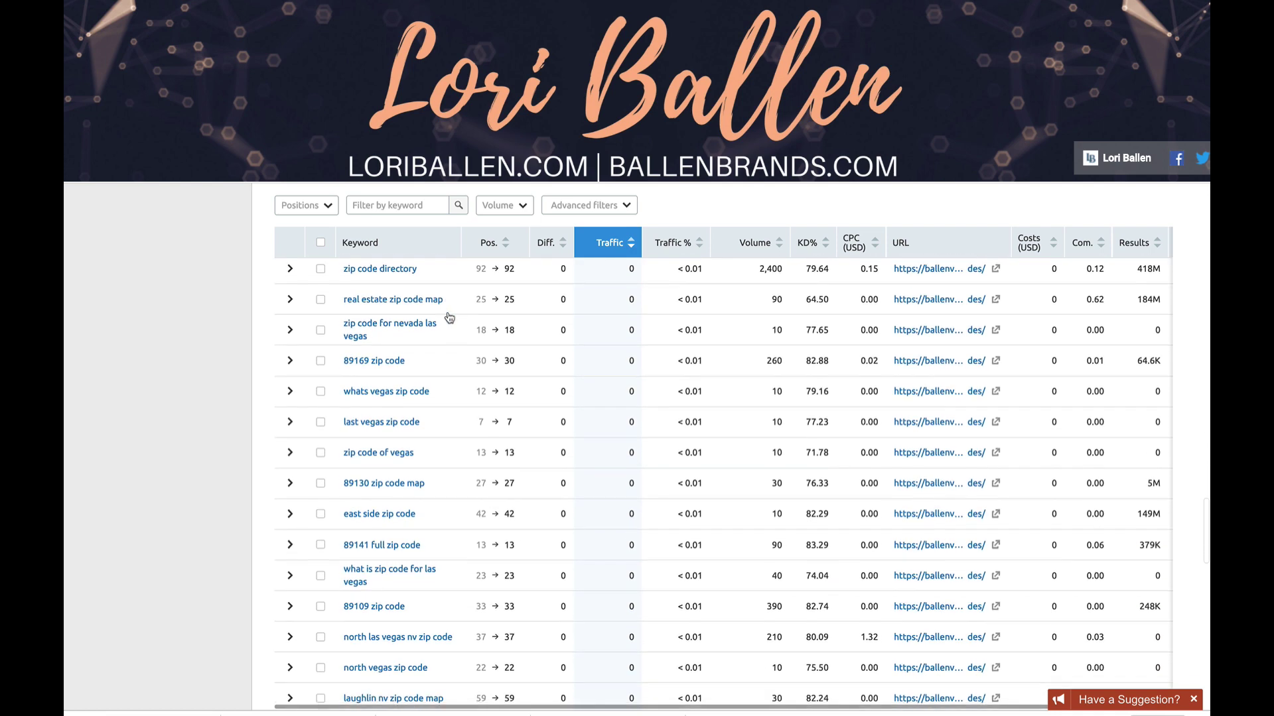
scroll(449, 318, down, 2)
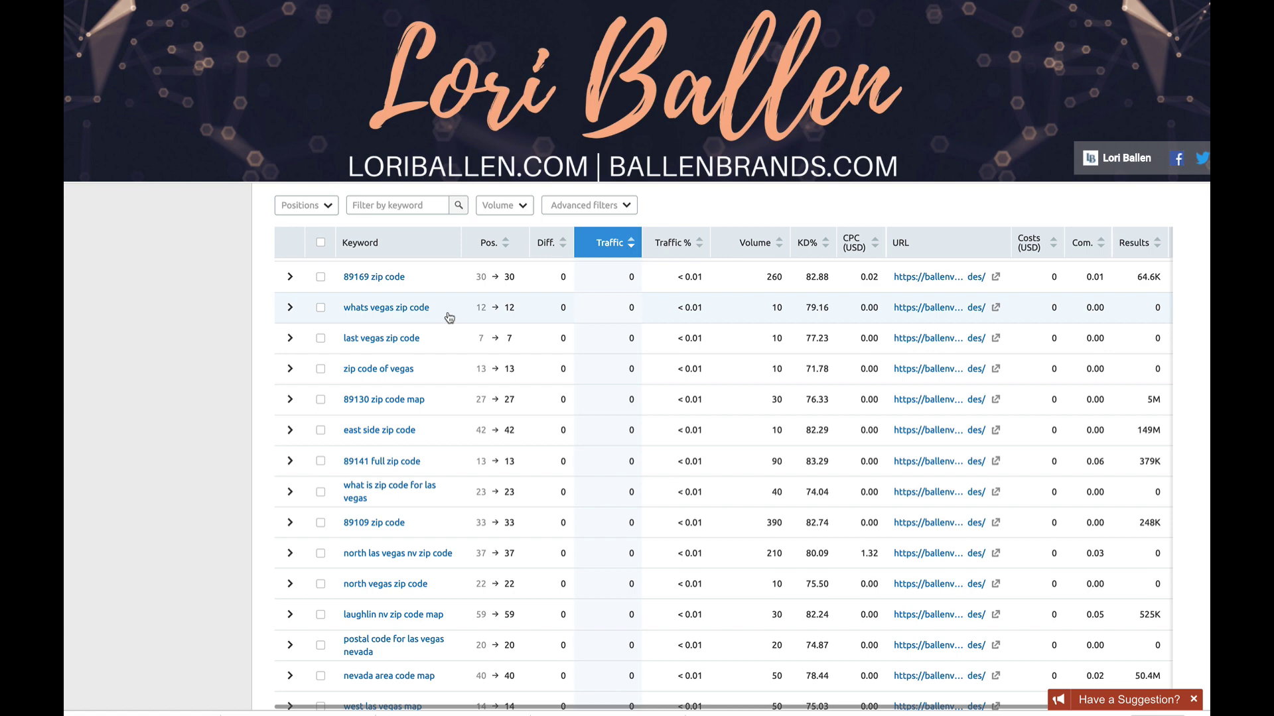
scroll(449, 318, down, 10)
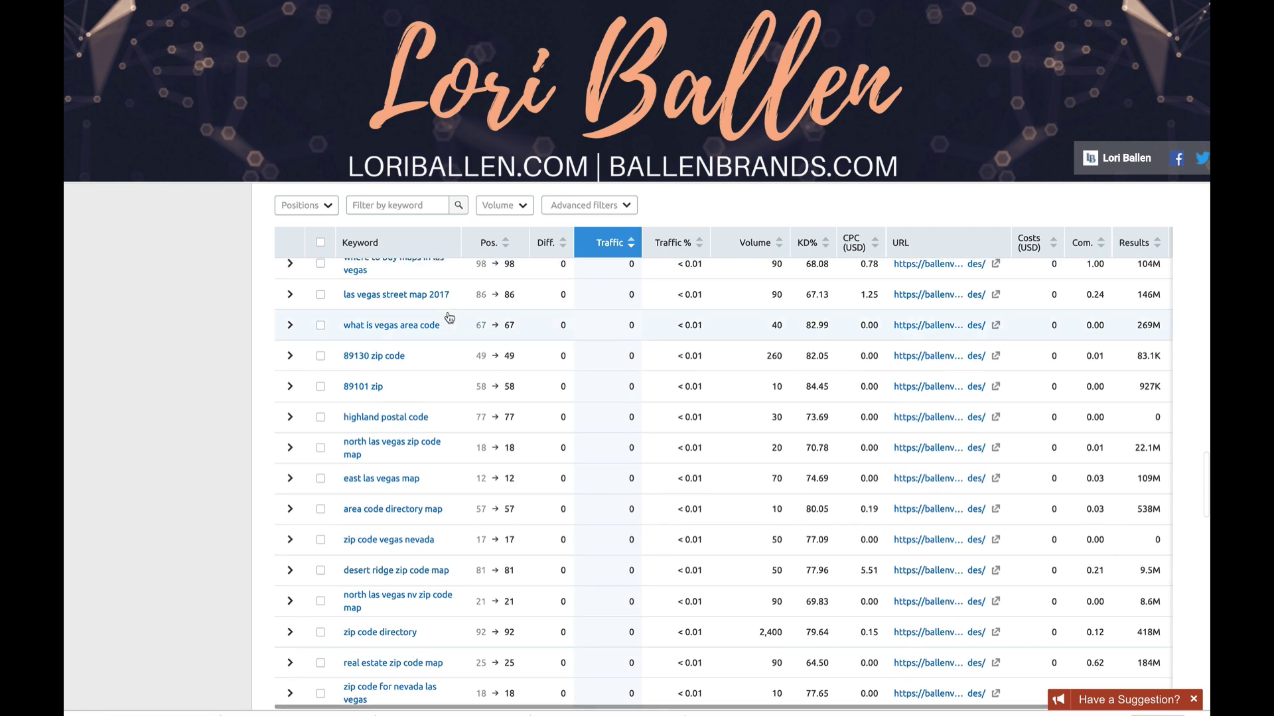